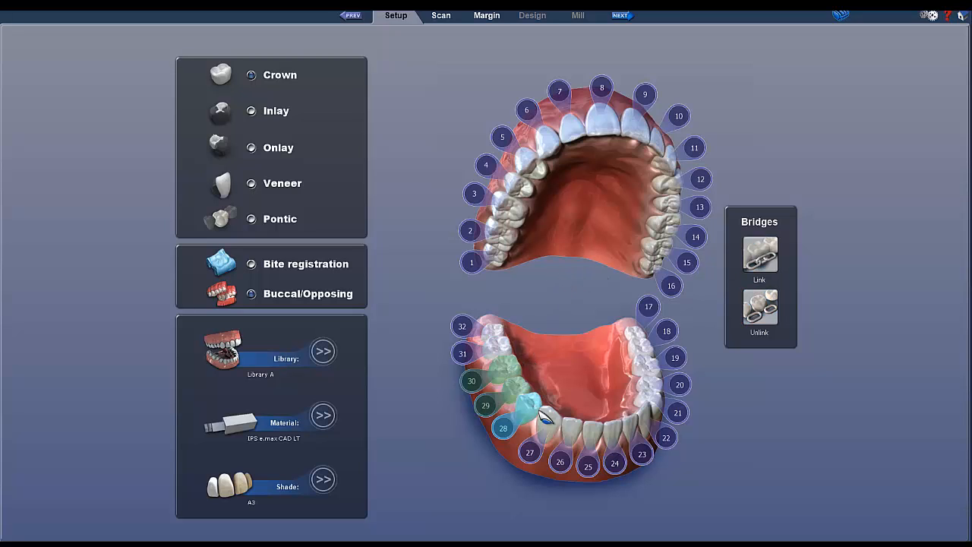
- Check the restoration types, material and shade assigned to lower teeth 28, 29 and 30
click(531, 404)
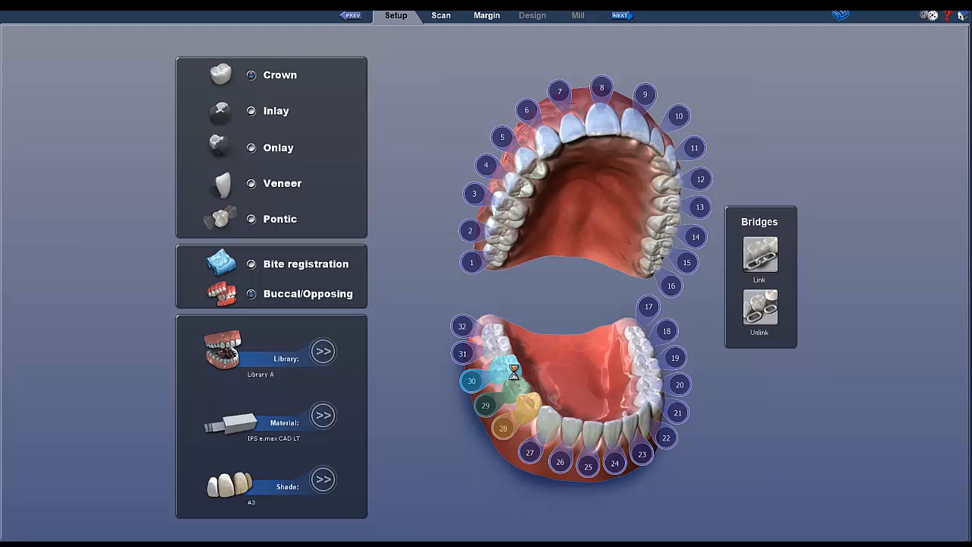
click(513, 370)
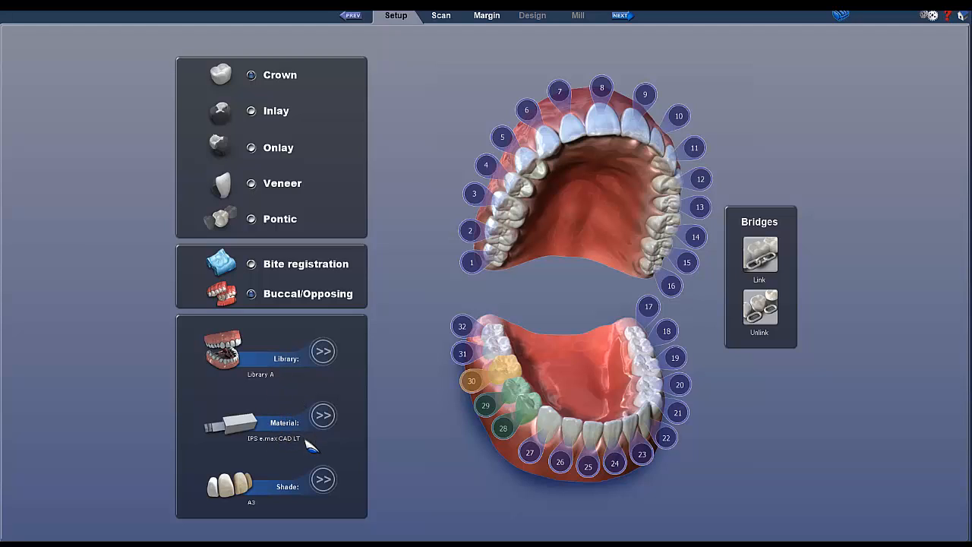
click(517, 393)
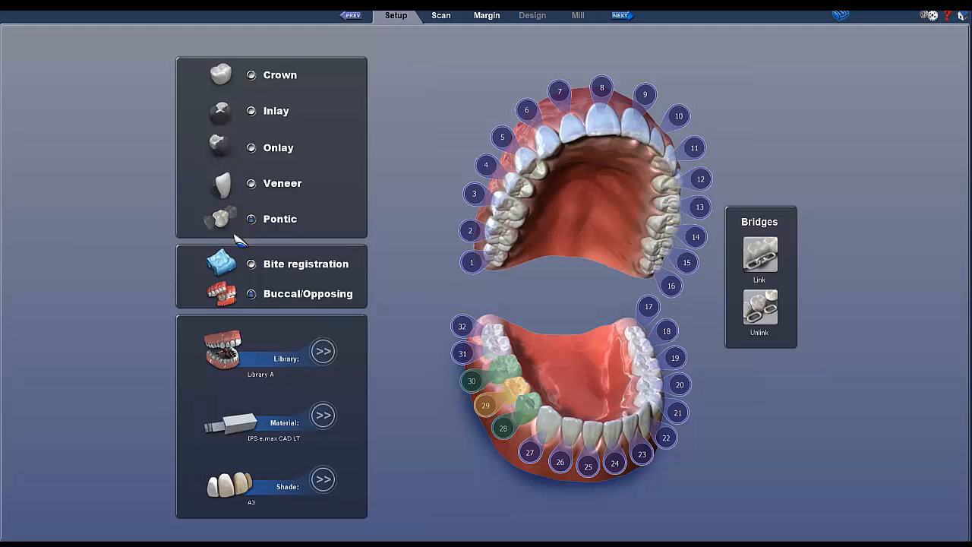
click(532, 404)
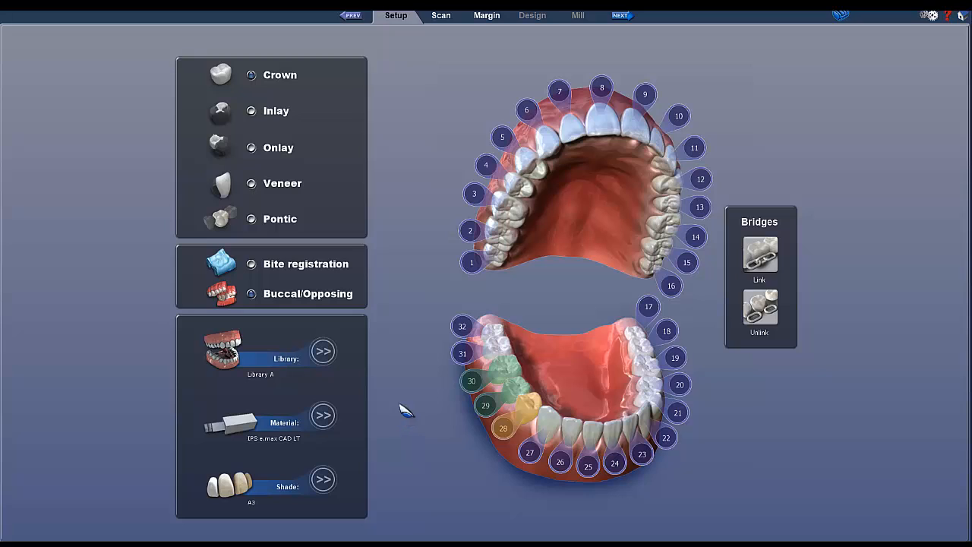
click(515, 381)
click(531, 403)
- Link teeth 28 through 30 as a bridge and unlink them again
click(765, 256)
click(769, 257)
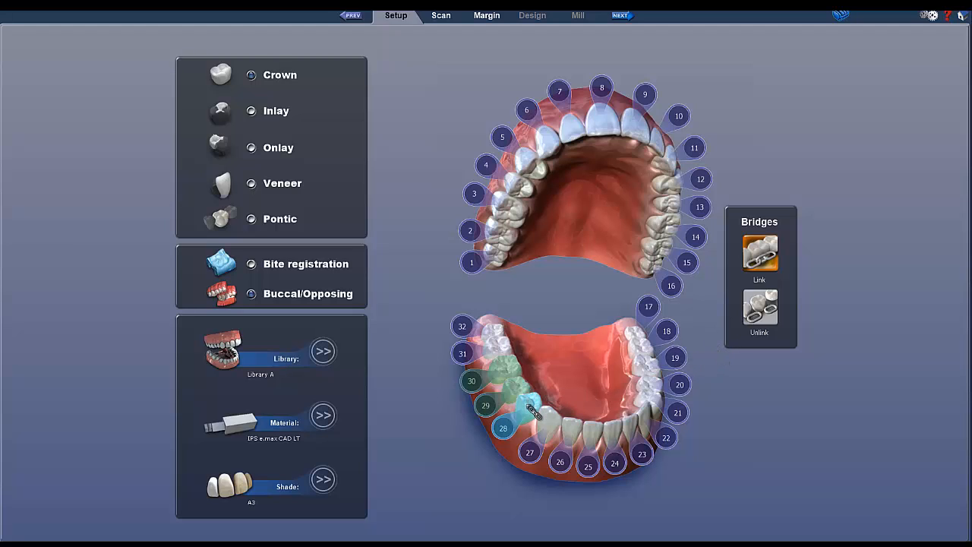
drag(528, 403, 505, 364)
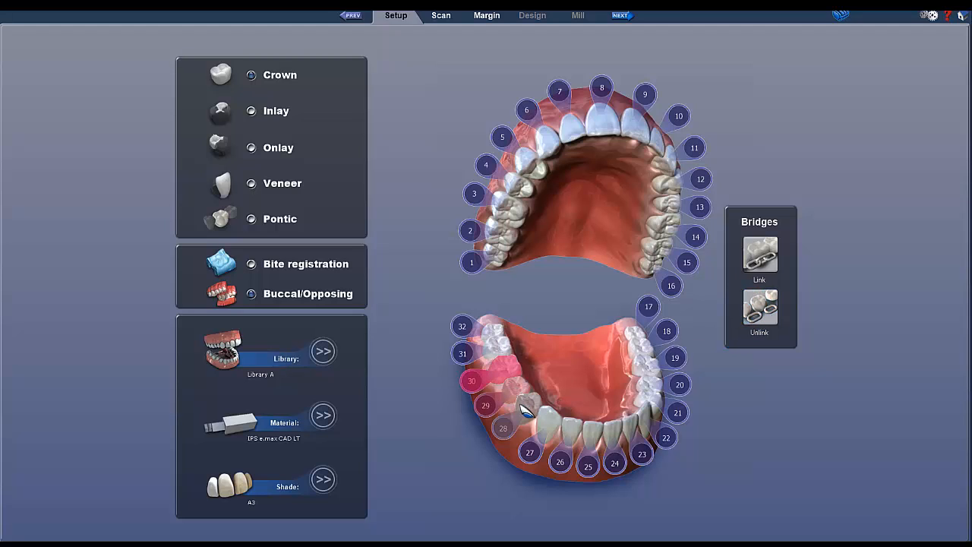
click(766, 311)
click(527, 402)
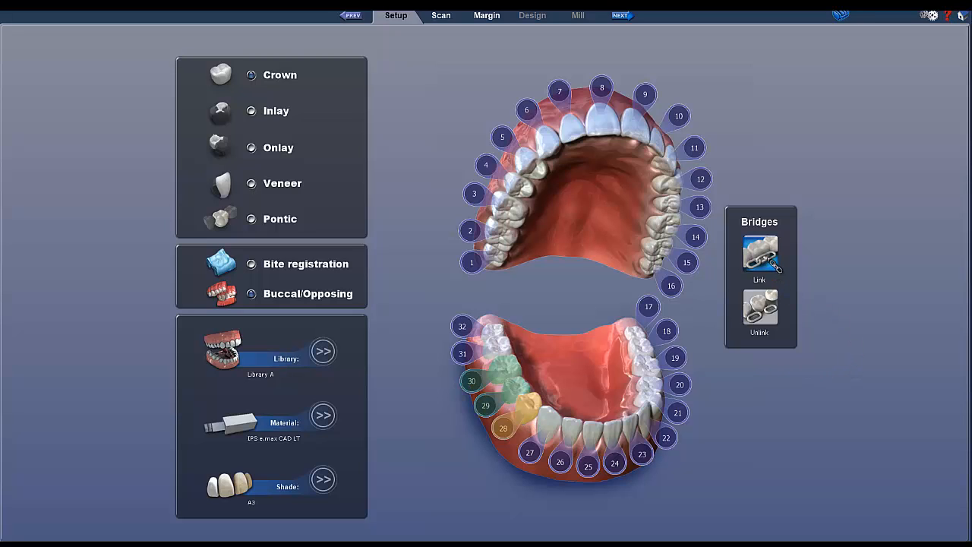
- Link teeth 30 through 28 into one bridge and go on to the Scan stage
click(774, 262)
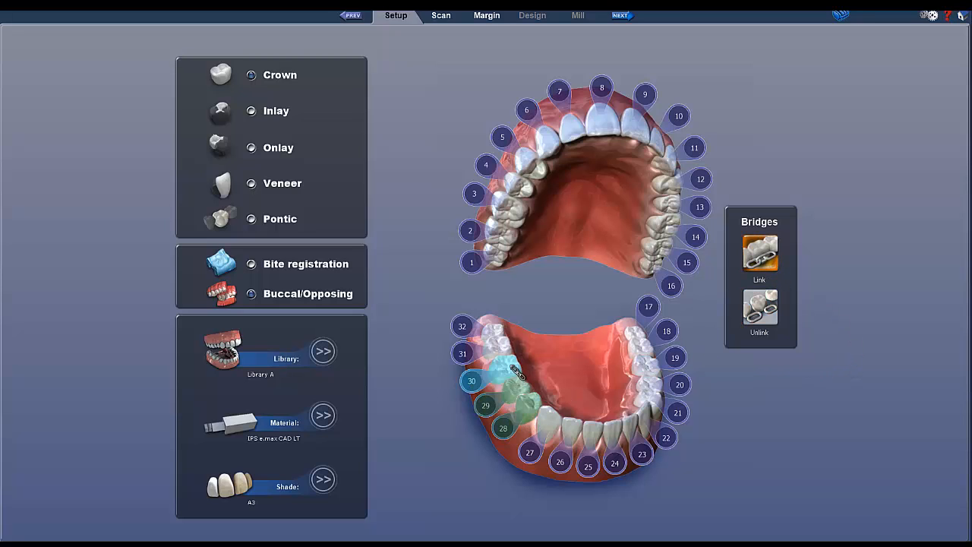
click(523, 395)
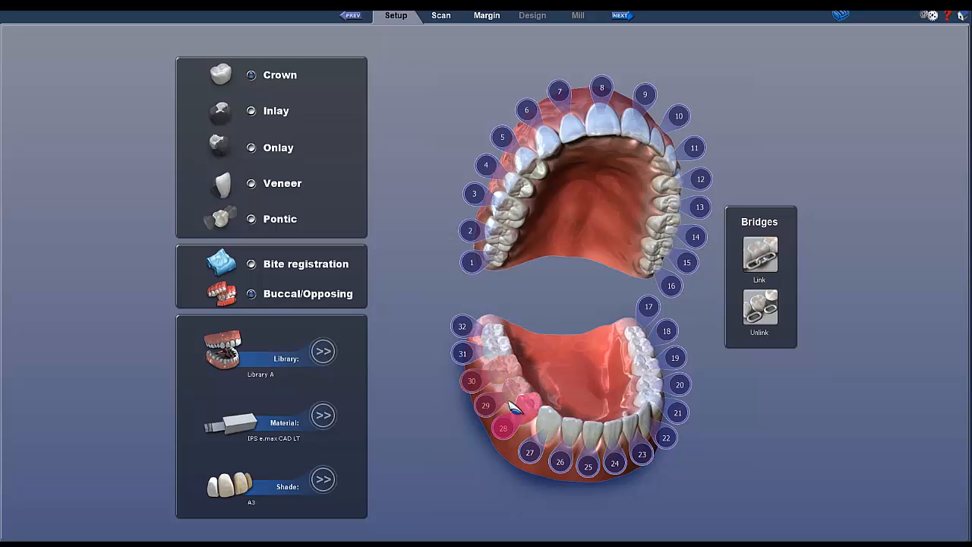
click(448, 17)
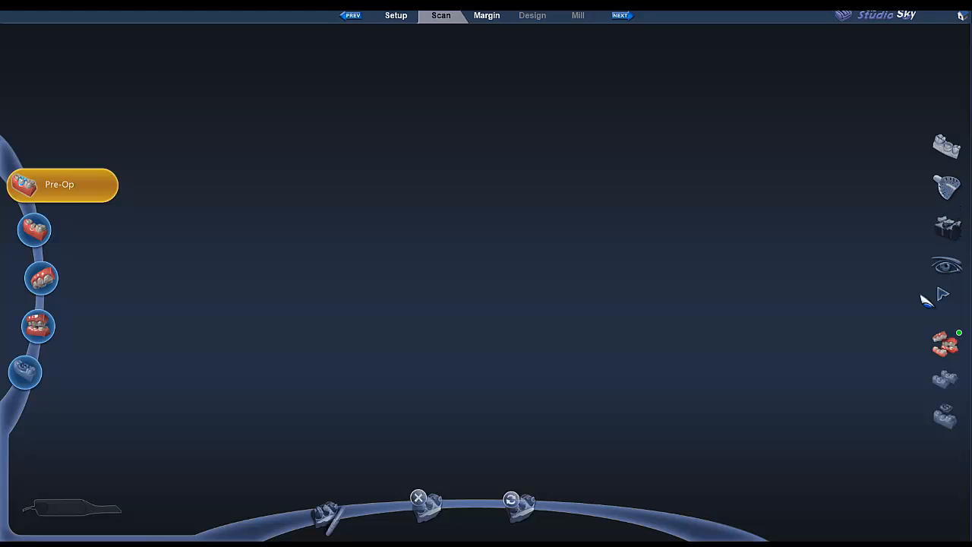
- Open the Prep scan and examine the two preparations, the gap between them and the rest of the lower arch
click(935, 345)
click(36, 229)
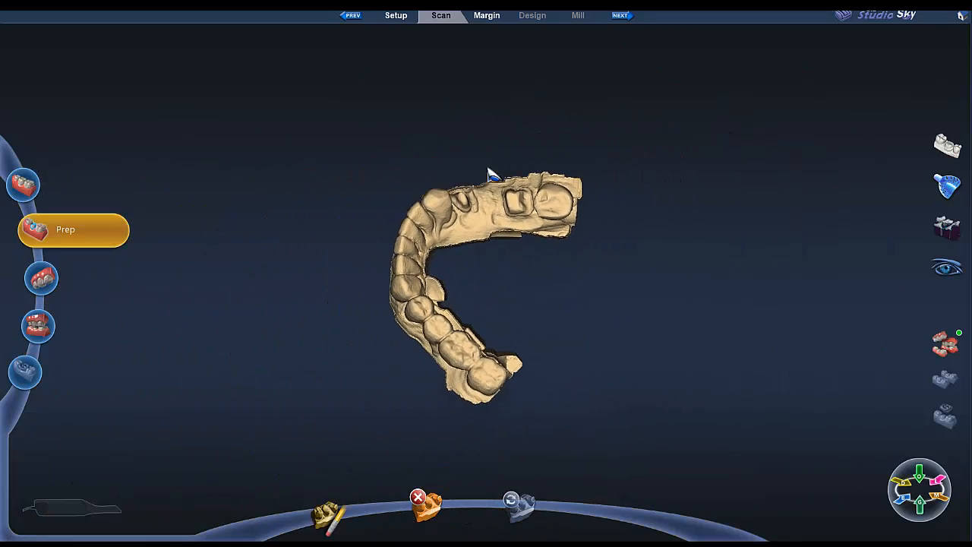
scroll(459, 168, up, 2)
middle_drag(458, 171, 443, 243)
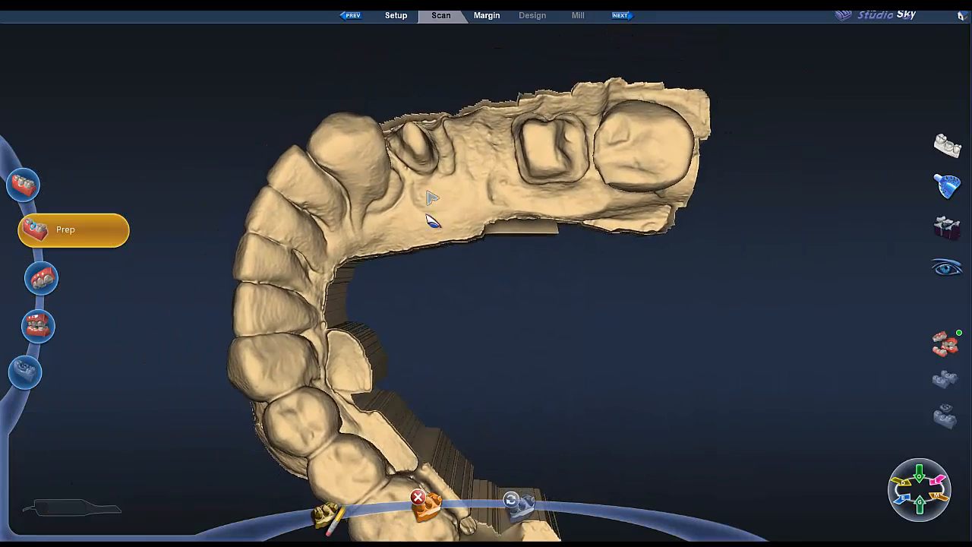
mouse_move(426, 211)
right_down()
mouse_move(454, 247)
mouse_move(442, 243)
mouse_move(441, 221)
right_up()
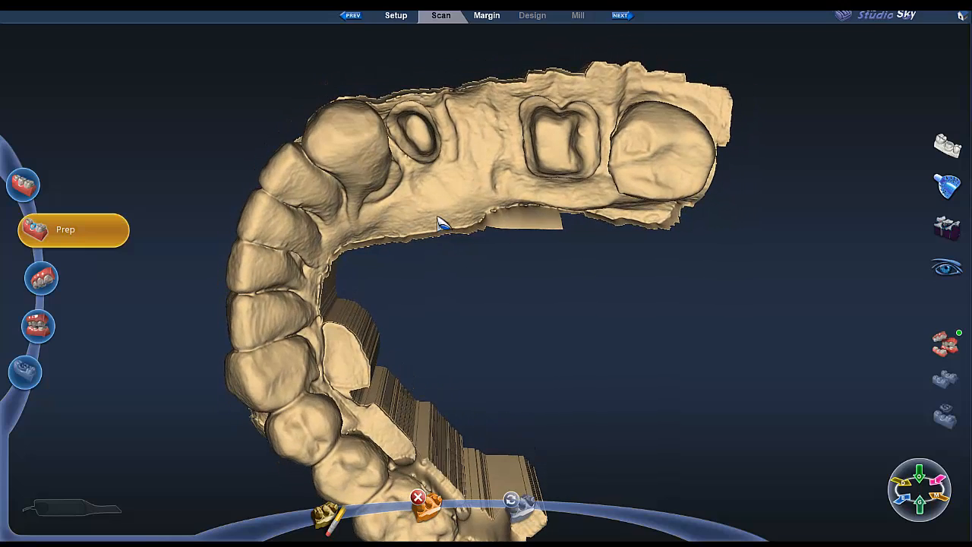
middle_drag(421, 188, 424, 250)
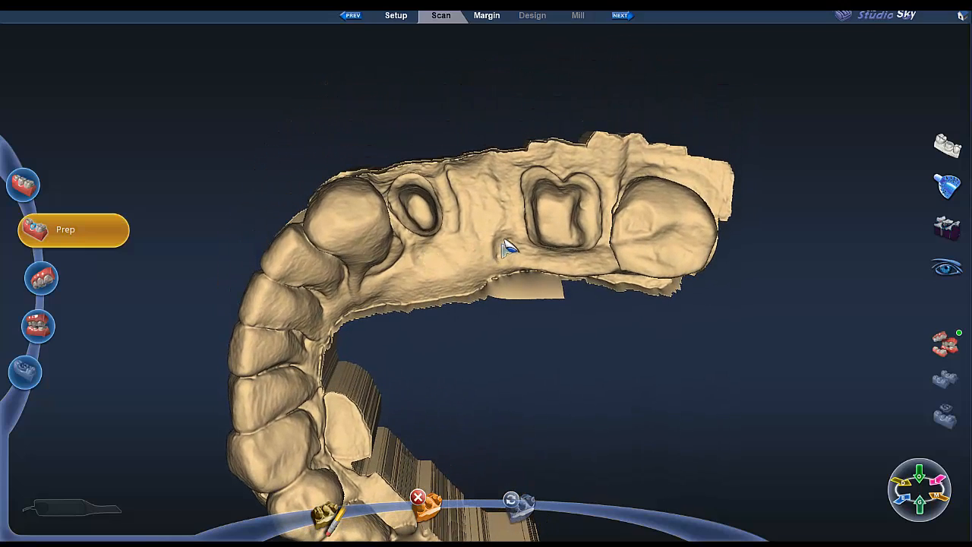
scroll(458, 246, down, 3)
scroll(457, 246, up, 2)
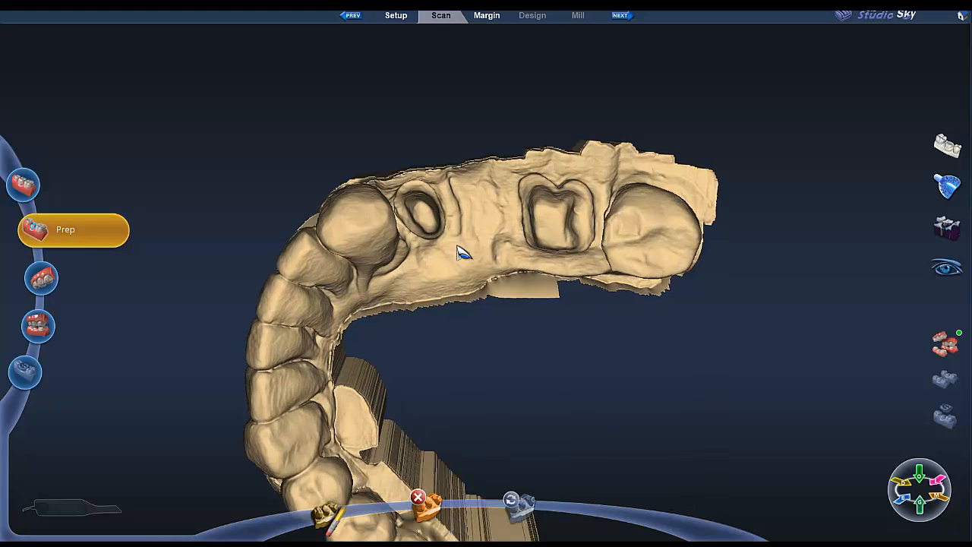
scroll(461, 252, up, 2)
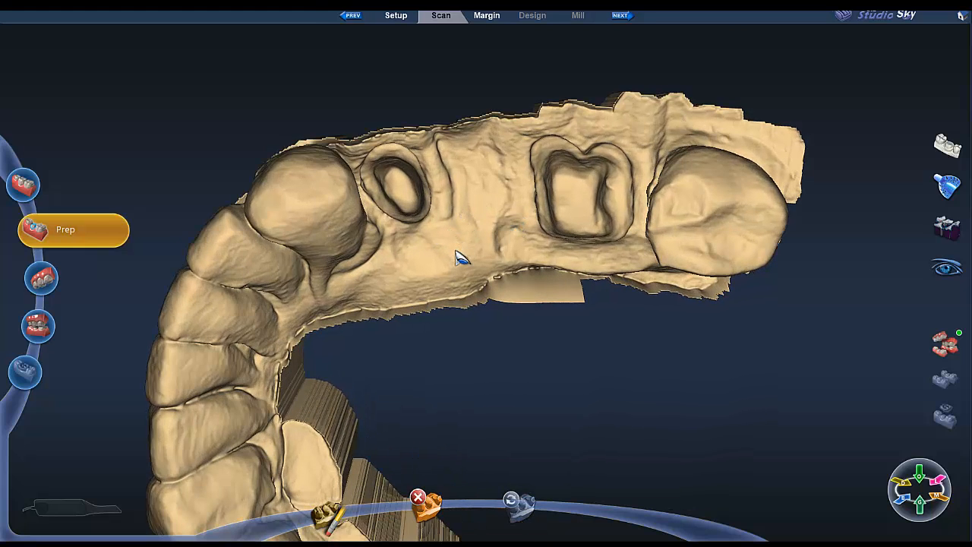
scroll(459, 258, up, 4)
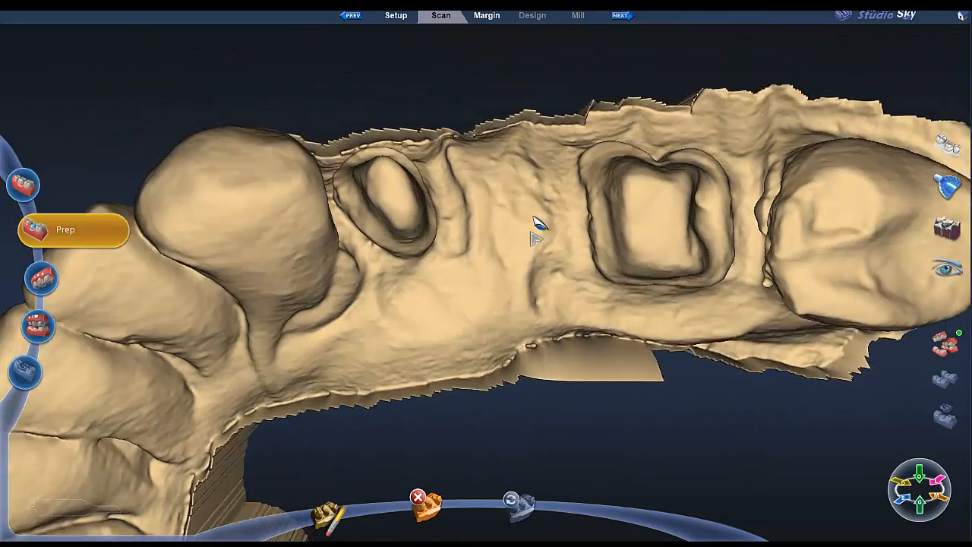
middle_drag(533, 218, 521, 244)
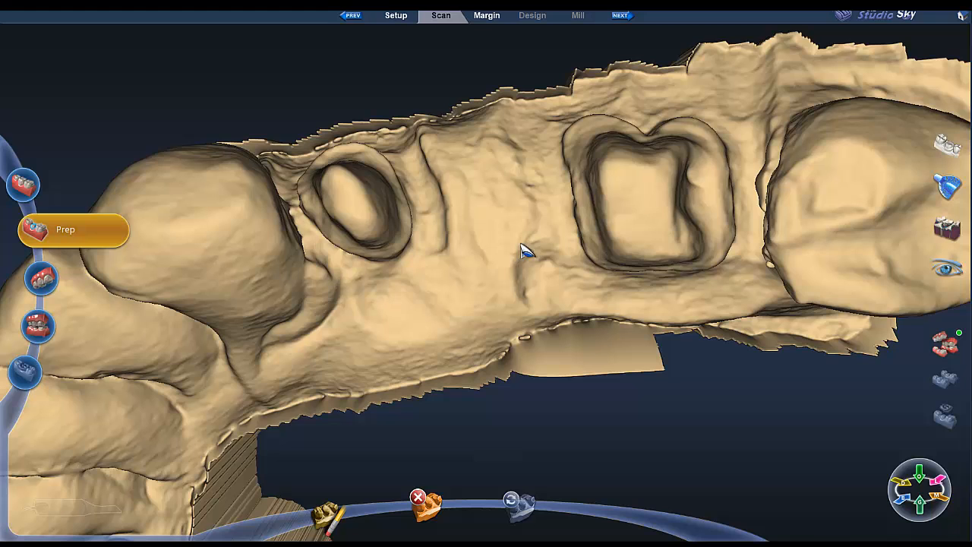
scroll(524, 251, down, 5)
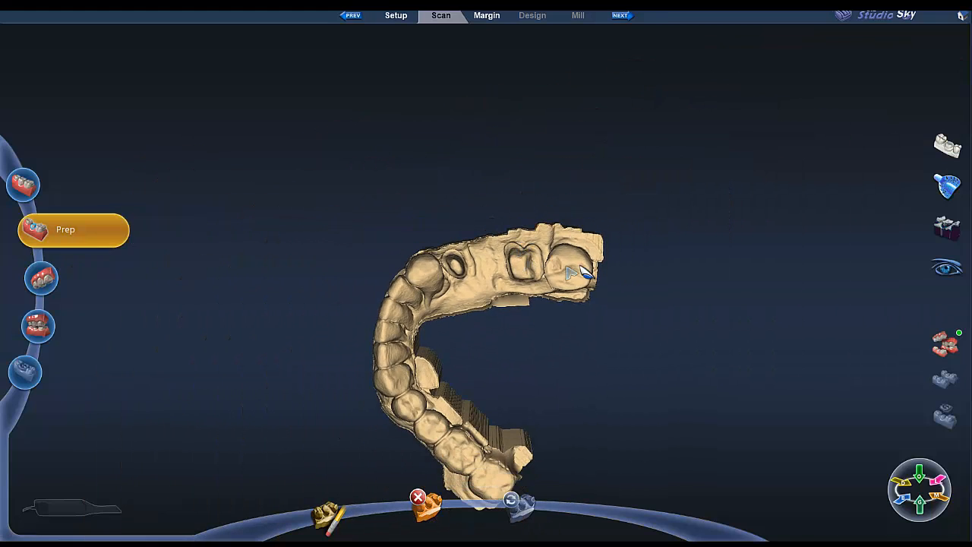
mouse_move(580, 273)
middle_down()
mouse_move(578, 246)
mouse_move(567, 264)
mouse_move(580, 272)
middle_up()
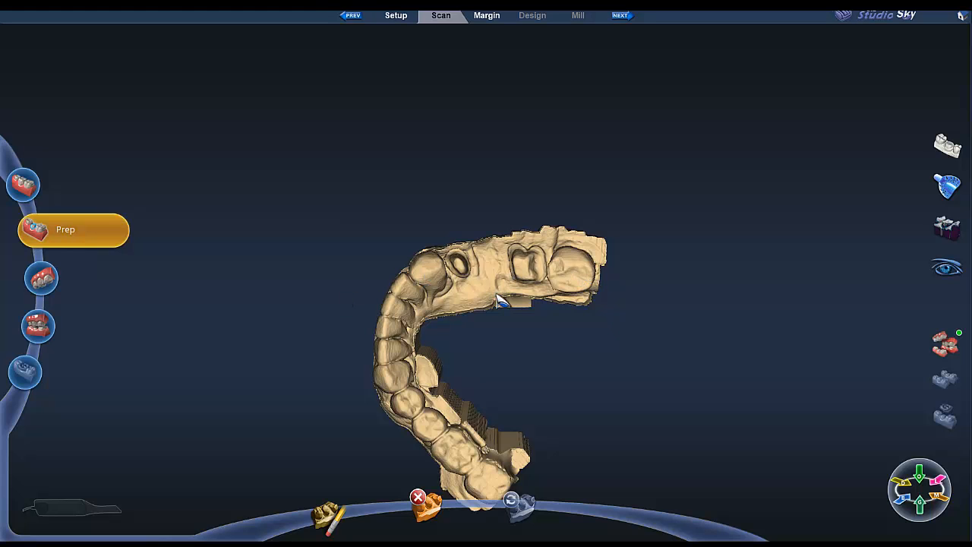
middle_drag(581, 304, 610, 360)
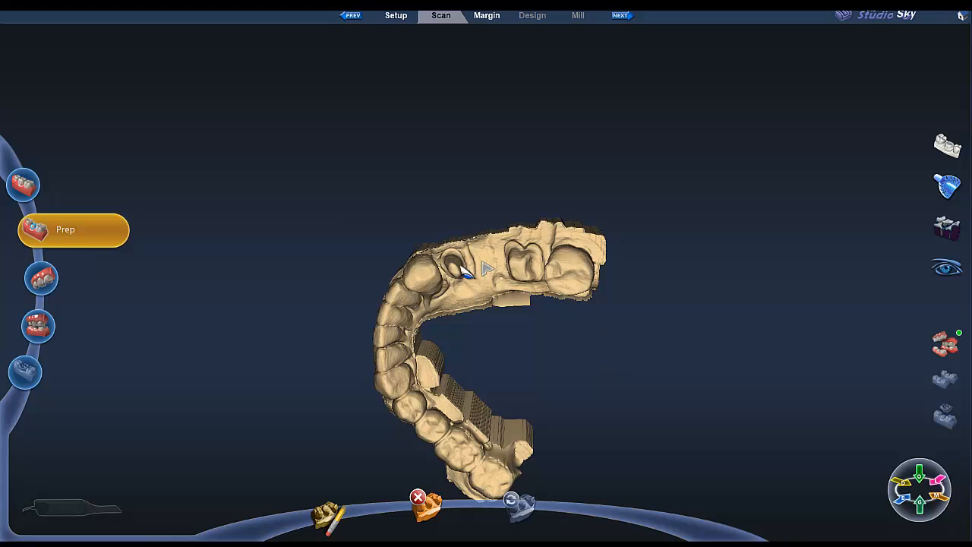
middle_drag(458, 269, 686, 233)
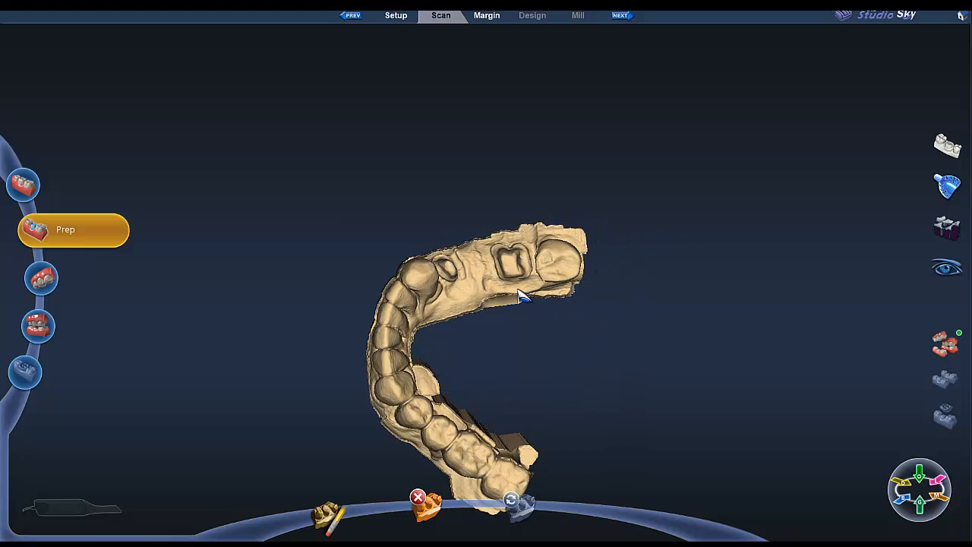
scroll(528, 289, up, 3)
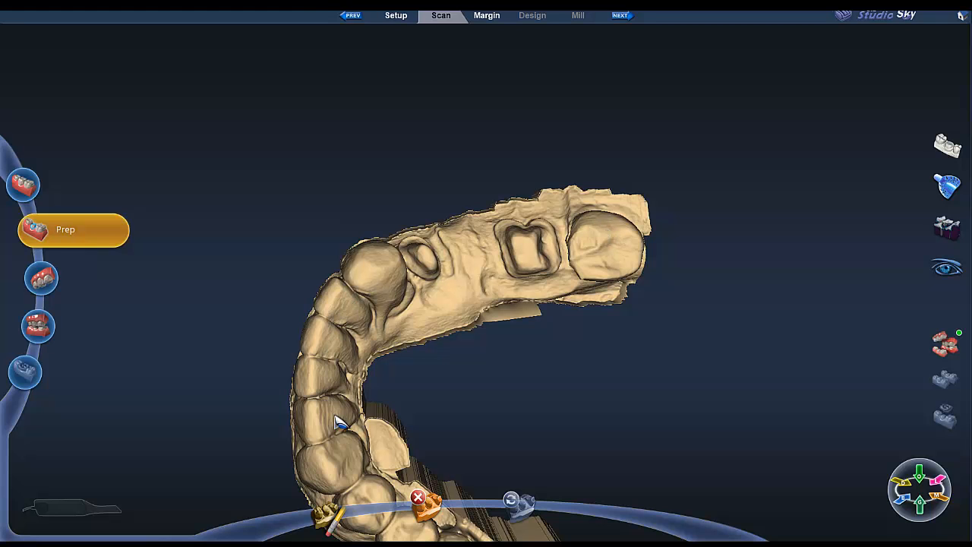
- Examine the Opposing scan and the Buccal scan
click(43, 279)
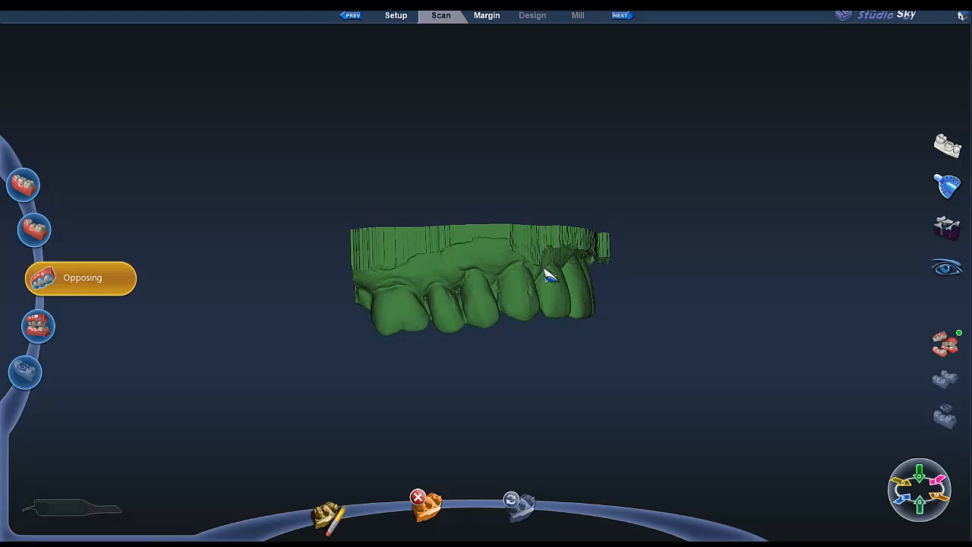
middle_drag(541, 270, 418, 291)
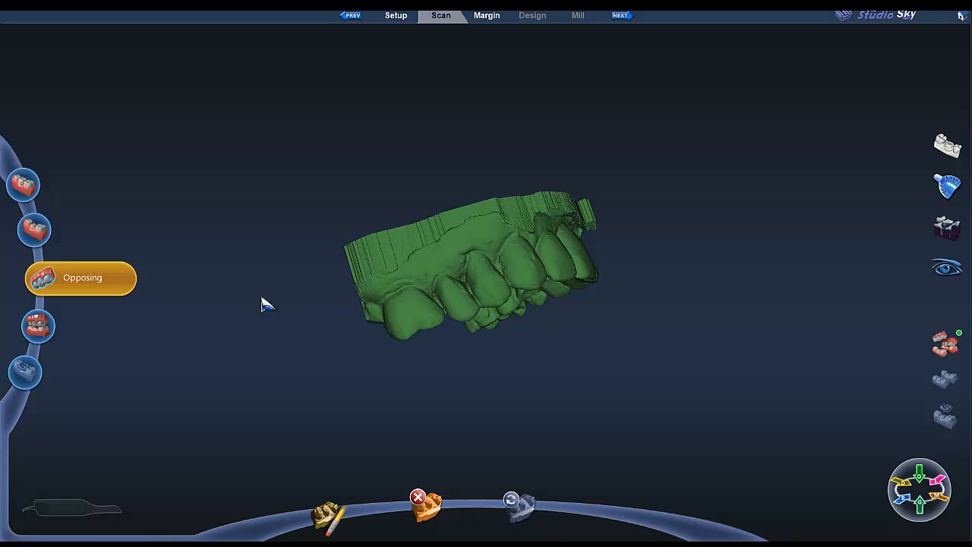
click(42, 330)
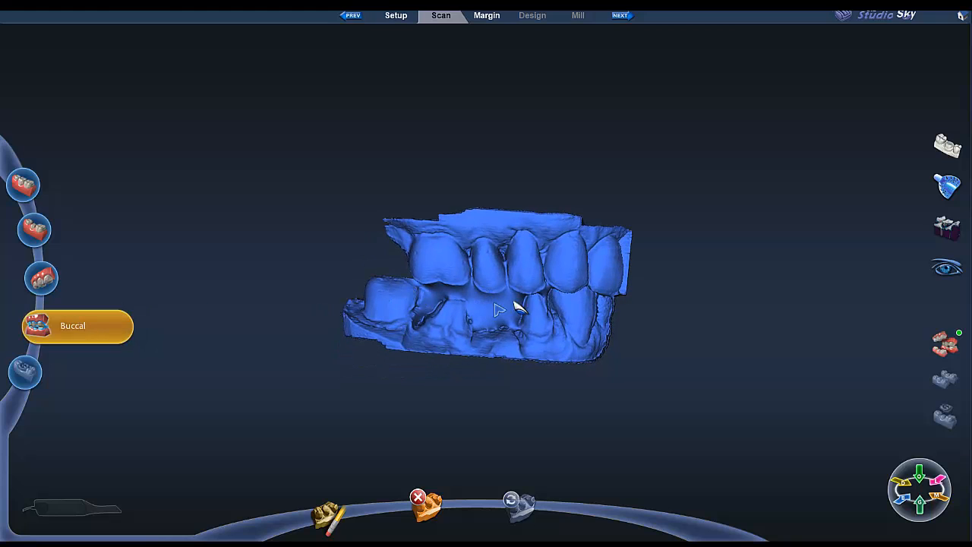
middle_drag(514, 301, 528, 302)
- Open the buccal/opposing alignment and hide the buccal scan, leaving only the prep and opposing models displayed
click(954, 346)
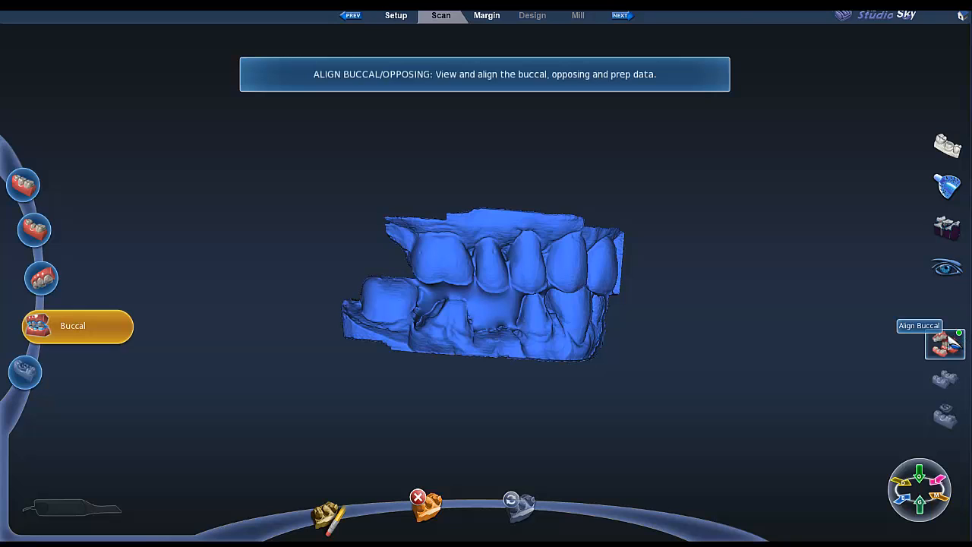
click(951, 343)
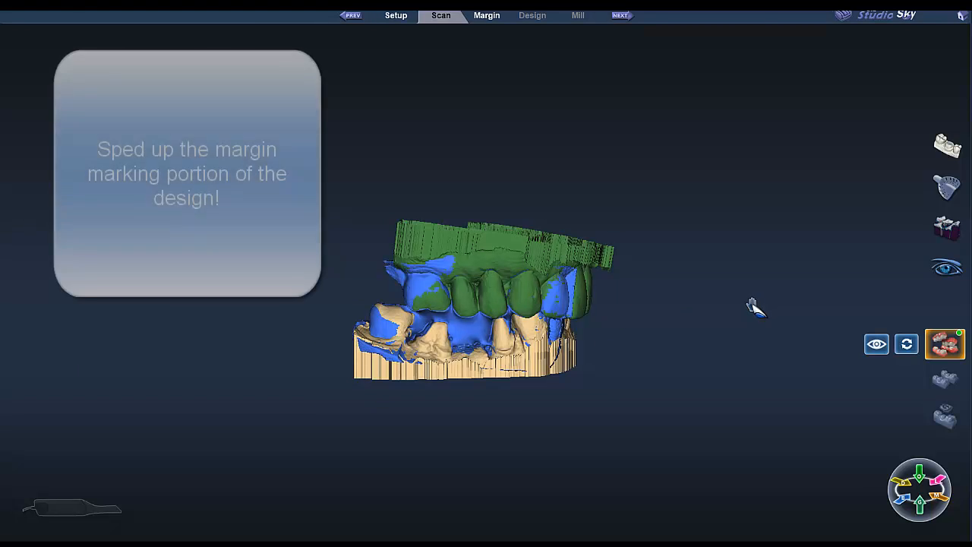
scroll(752, 306, up, 3)
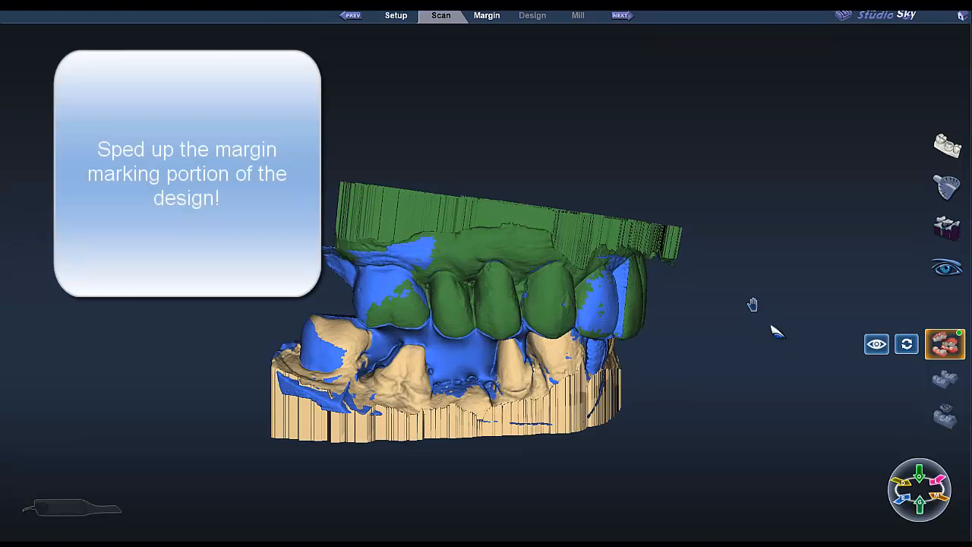
click(877, 345)
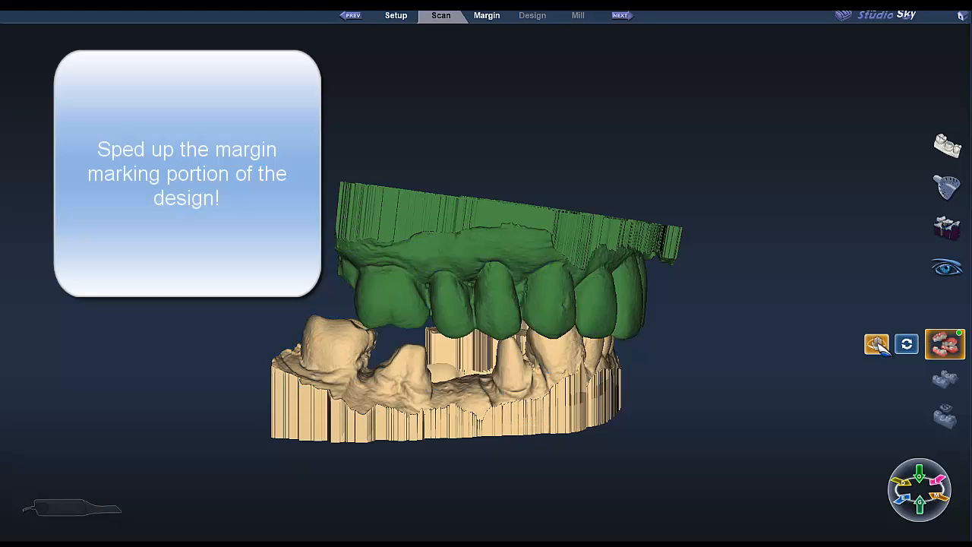
click(877, 345)
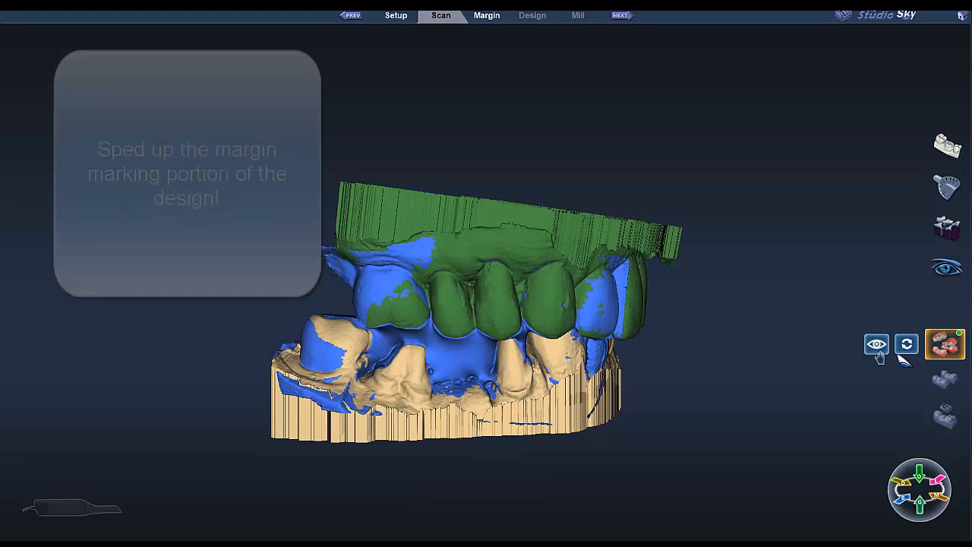
click(878, 345)
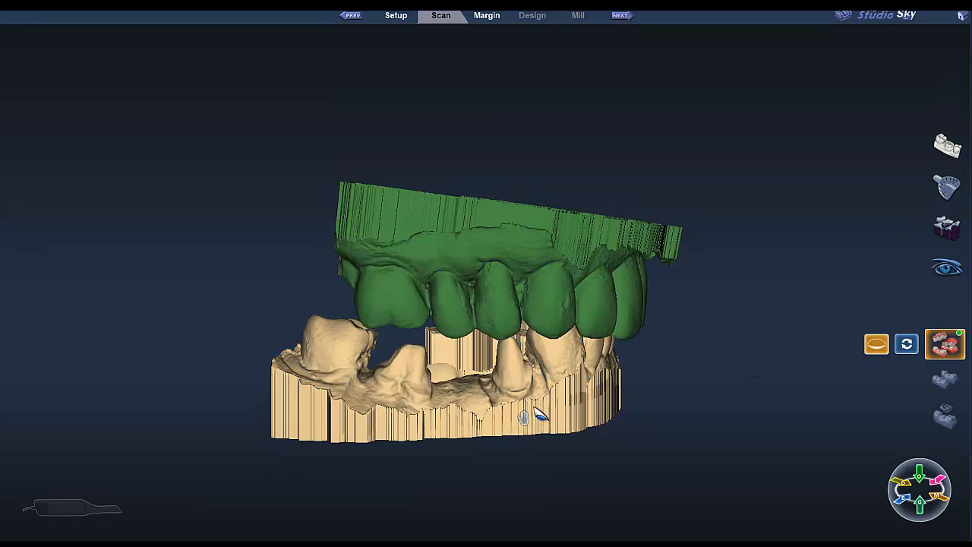
- Examine the bite contacts between the aligned prep and opposing arches from several angles, and exit the buccal alignment
scroll(546, 395, up, 4)
middle_drag(561, 391, 542, 278)
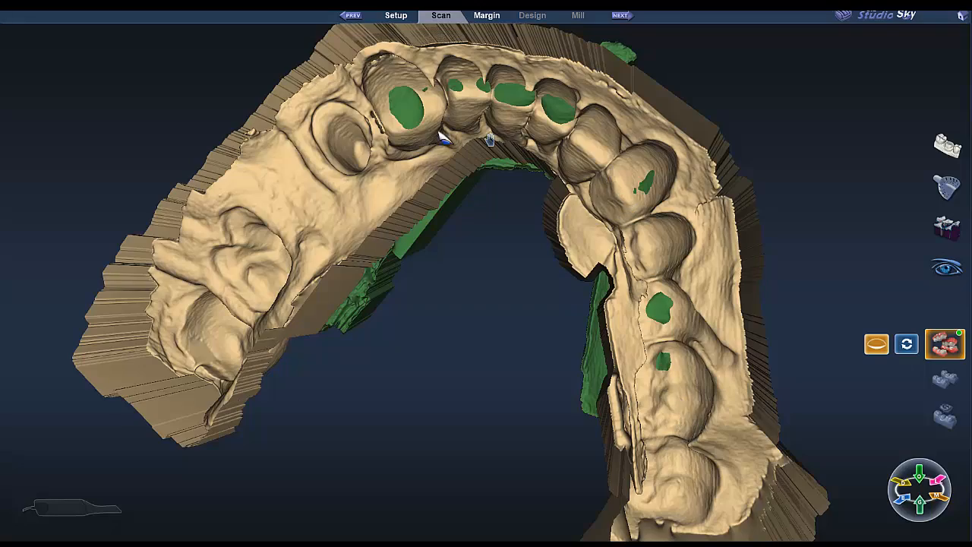
middle_drag(419, 141, 559, 202)
scroll(478, 317, up, 3)
scroll(479, 317, down, 5)
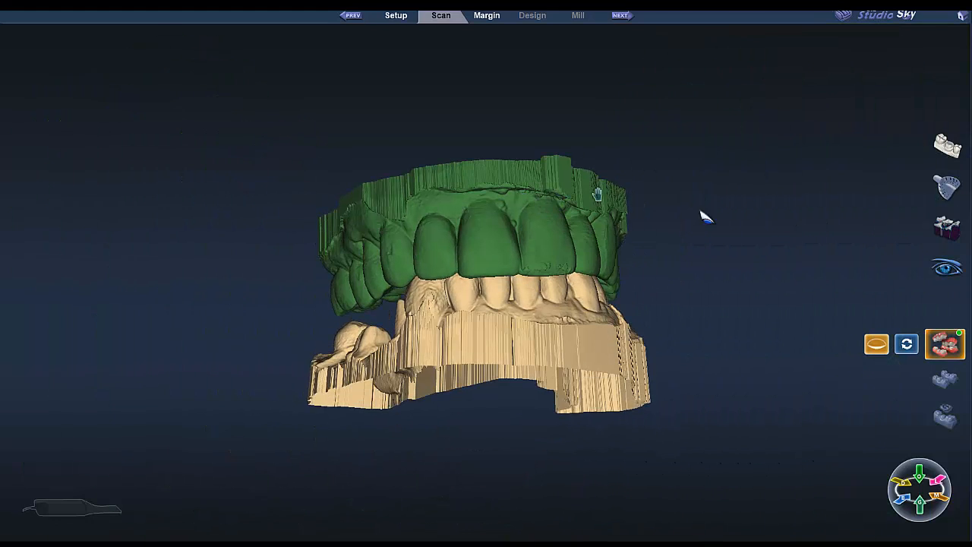
click(949, 346)
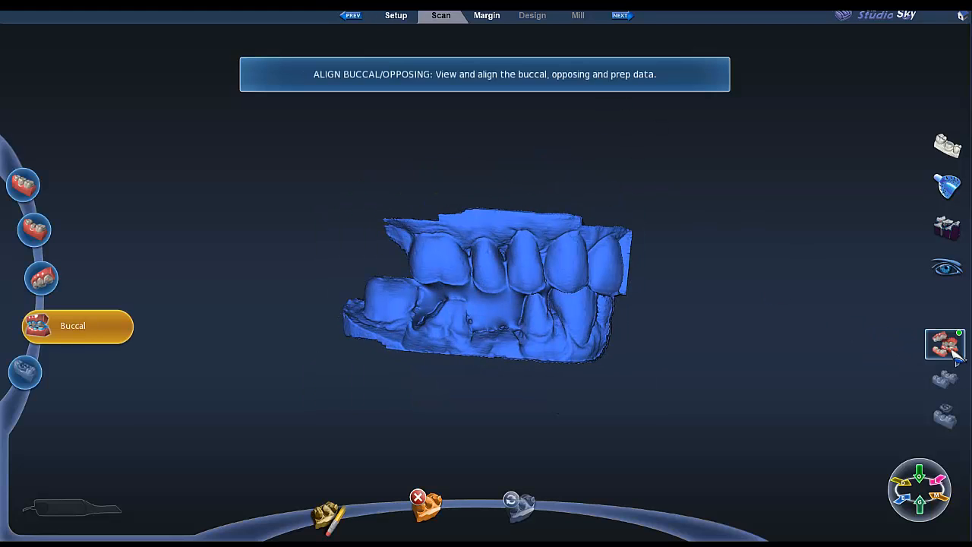
- Enter the margin stage and trace a closed margin line around the tooth 30 preparation
click(501, 17)
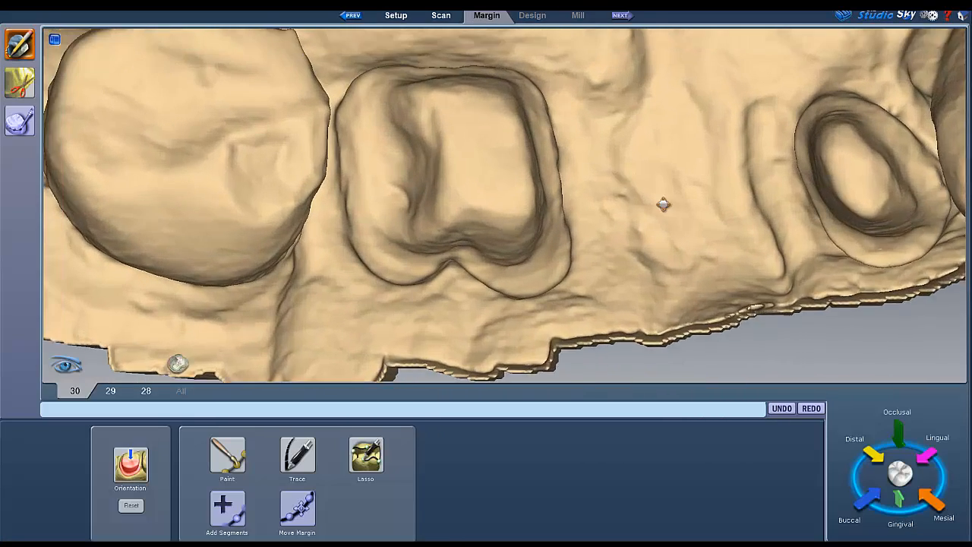
middle_drag(663, 205, 618, 183)
right_drag(618, 184, 573, 186)
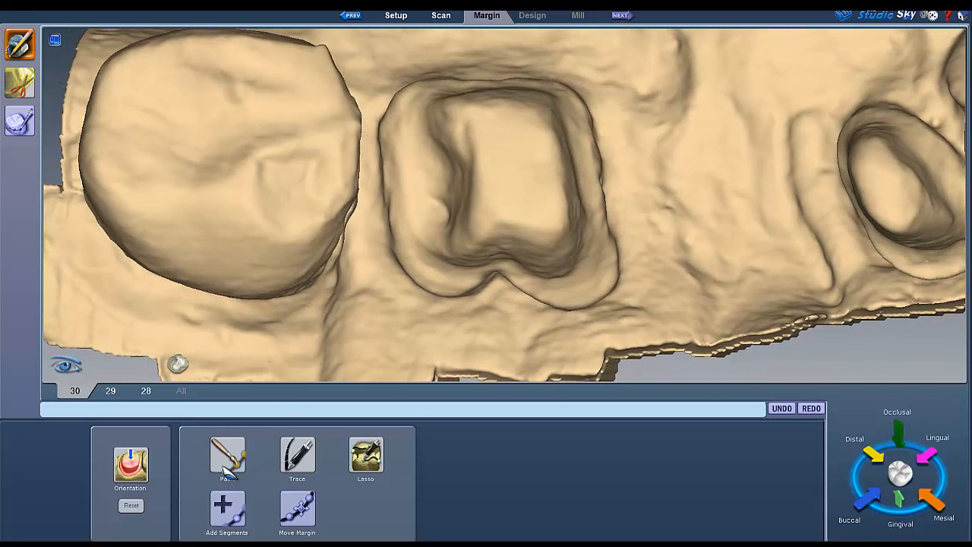
click(297, 454)
mouse_move(408, 332)
mouse_down()
mouse_move(399, 185)
mouse_move(387, 173)
mouse_up()
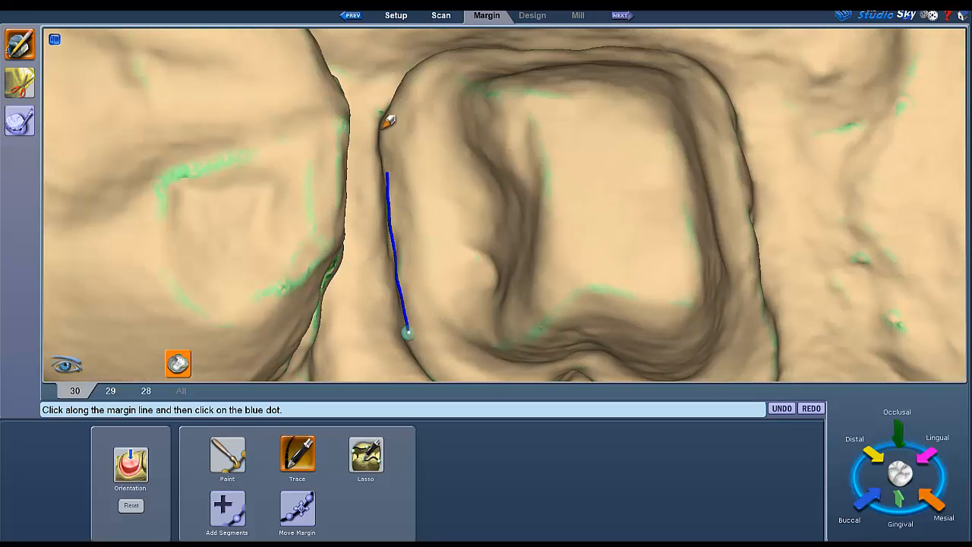
mouse_move(386, 123)
mouse_down()
mouse_move(432, 61)
mouse_move(494, 40)
mouse_move(603, 36)
mouse_move(693, 60)
mouse_move(738, 136)
mouse_move(749, 218)
mouse_up()
right_drag(782, 306, 737, 184)
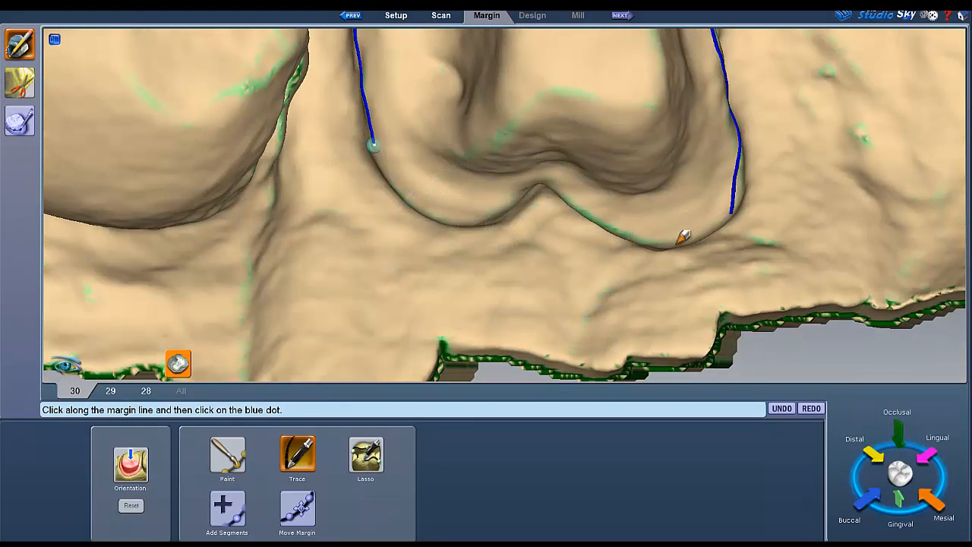
mouse_move(683, 237)
mouse_down()
mouse_move(601, 202)
mouse_move(521, 193)
mouse_move(413, 208)
mouse_move(374, 139)
mouse_up()
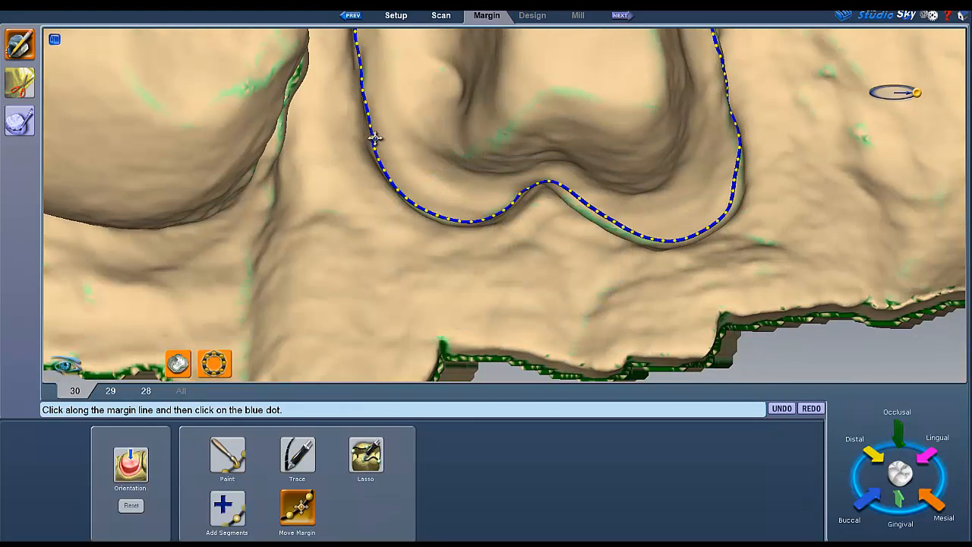
- Move the buccal and mesial parts of the tooth 30 margin onto the edge of the preparation
mouse_move(597, 208)
mouse_down()
mouse_move(601, 218)
mouse_move(571, 199)
mouse_up()
right_drag(608, 221, 664, 224)
drag(752, 203, 773, 175)
middle_drag(684, 43, 568, 145)
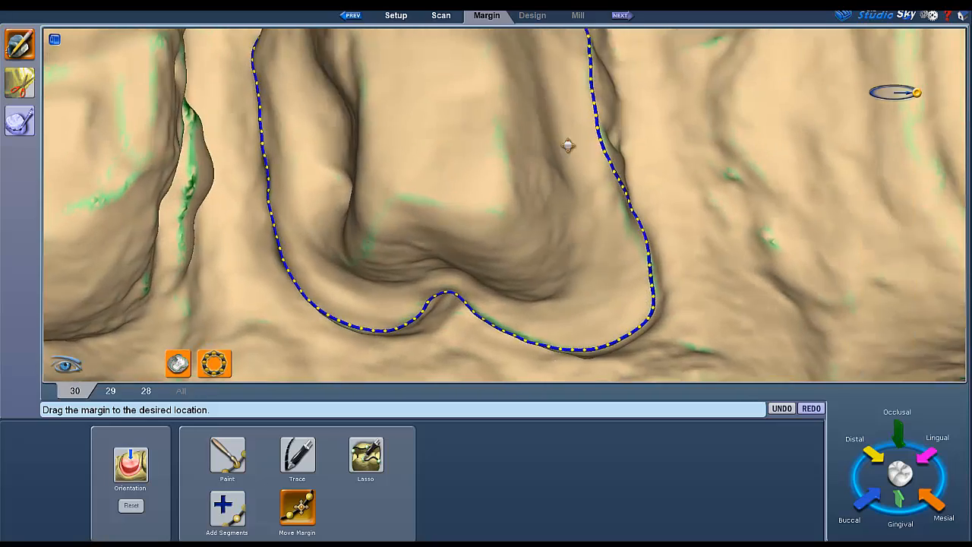
right_drag(568, 145, 588, 148)
drag(632, 205, 640, 213)
drag(656, 257, 664, 268)
mouse_move(470, 118)
middle_down()
mouse_move(491, 172)
mouse_move(494, 235)
middle_up()
right_drag(494, 235, 446, 288)
- Redraw the lingual stretch of the tooth 30 margin with Add Segments and check the line around the preparation
click(237, 503)
mouse_move(378, 223)
mouse_down()
mouse_move(603, 180)
mouse_move(664, 218)
mouse_up()
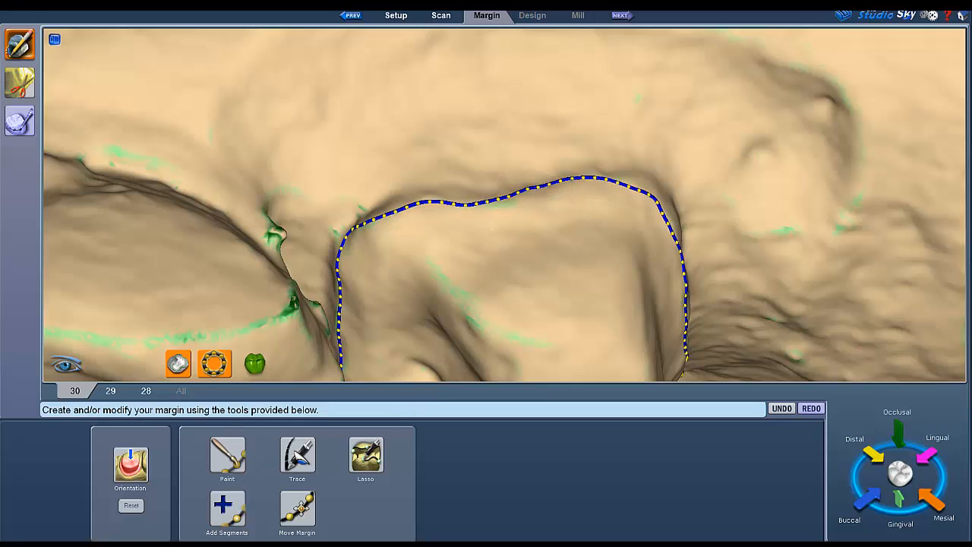
mouse_move(465, 292)
right_down()
mouse_move(454, 306)
mouse_move(480, 297)
right_up()
click(300, 505)
right_drag(515, 270, 433, 141)
right_drag(365, 202, 477, 15)
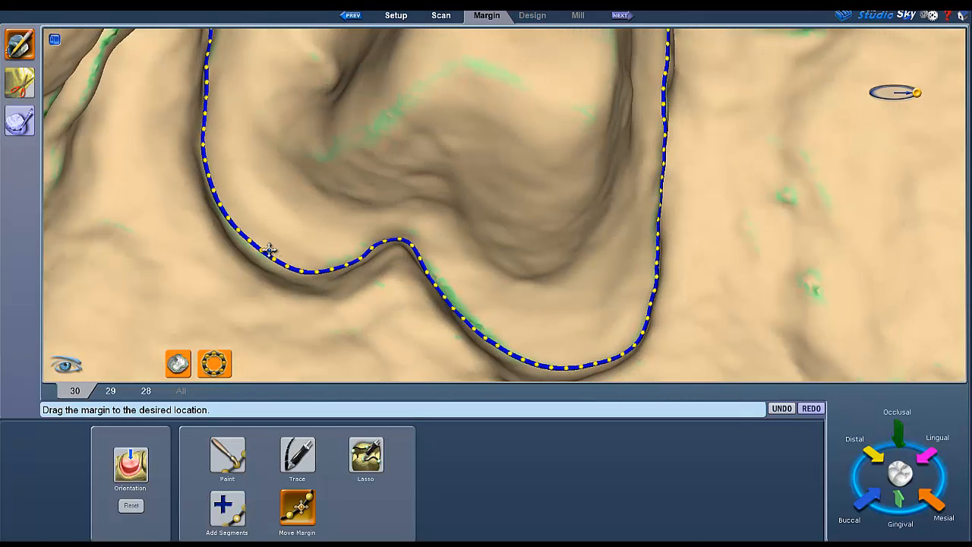
- Trace a closed margin line around the tooth 28 preparation
click(149, 391)
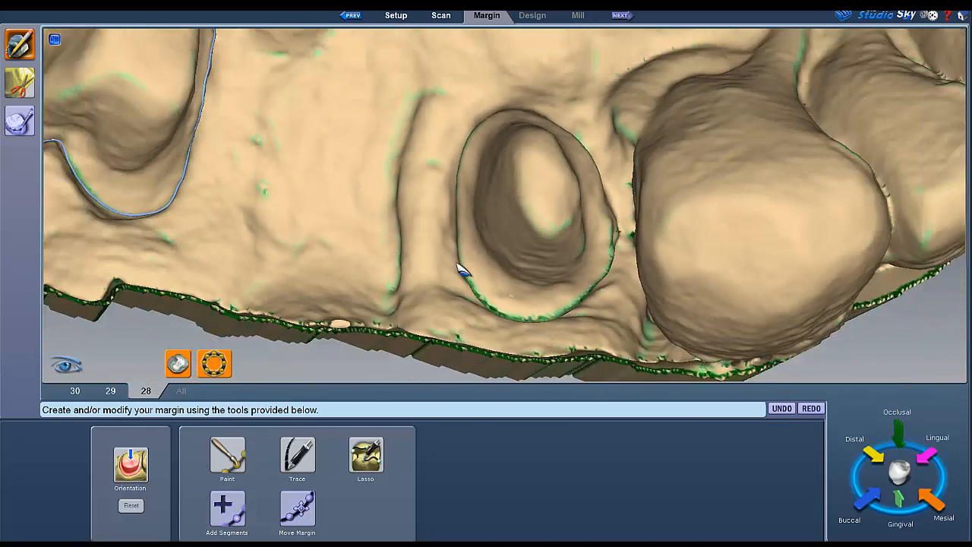
scroll(458, 265, up, 1)
click(297, 455)
scroll(493, 267, up, 2)
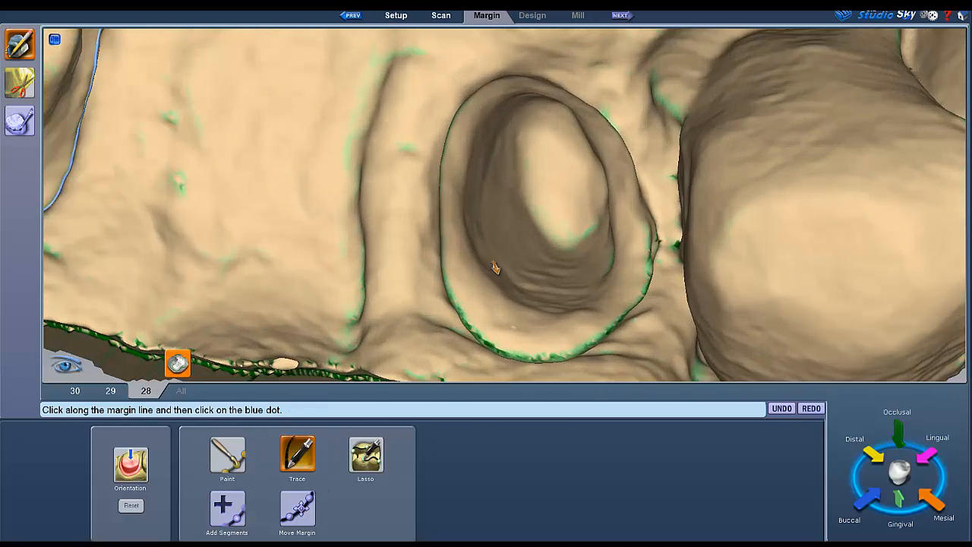
click(465, 322)
click(443, 237)
click(443, 162)
click(459, 113)
click(511, 78)
click(580, 101)
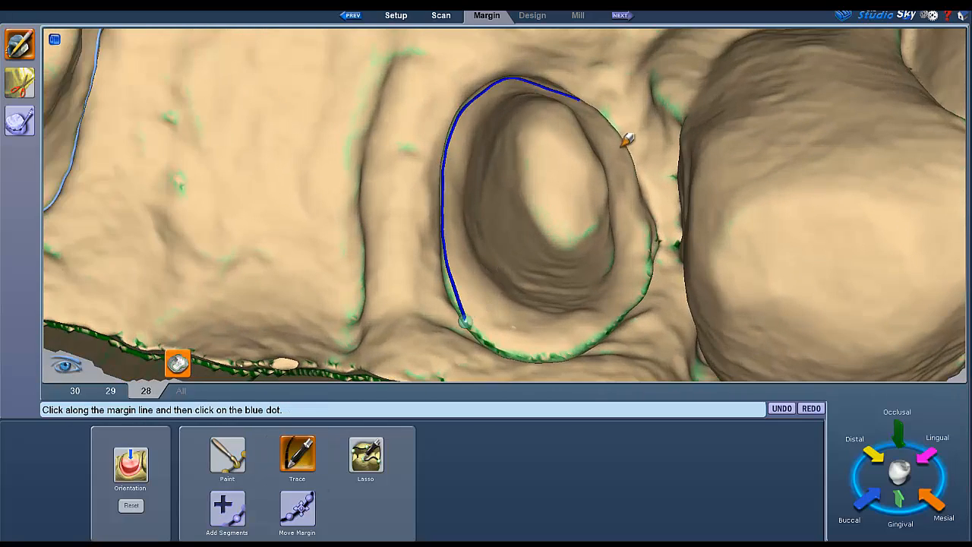
click(621, 142)
click(639, 202)
click(649, 250)
click(612, 327)
click(539, 357)
click(465, 322)
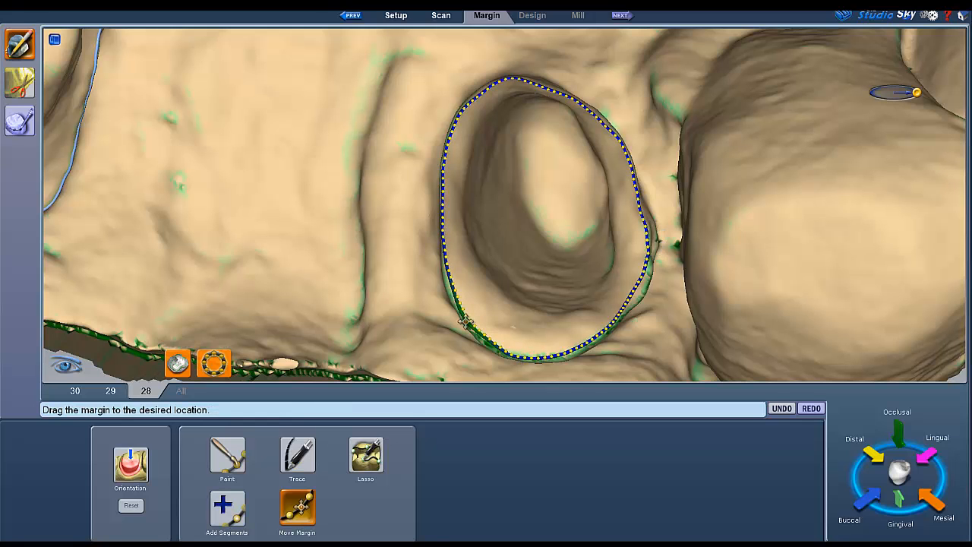
- Fine-tune the mesiobuccal part of the tooth 28 margin and check the line from several angles
drag(643, 286, 645, 297)
middle_drag(579, 298, 560, 338)
middle_drag(599, 135, 491, 169)
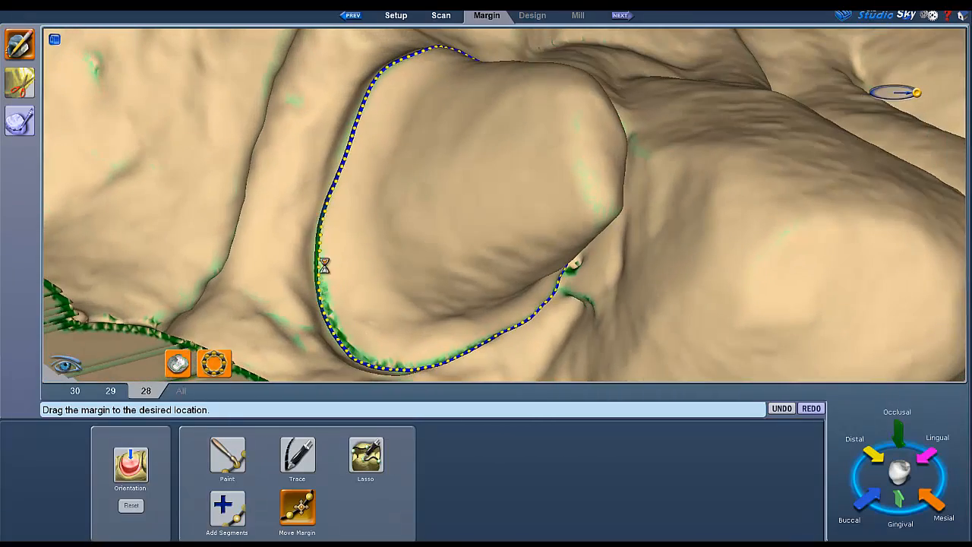
middle_drag(327, 264, 372, 156)
middle_drag(405, 190, 682, 98)
- Trace an oval pontic margin for tooth 29 on the gum between the two preparations
click(110, 390)
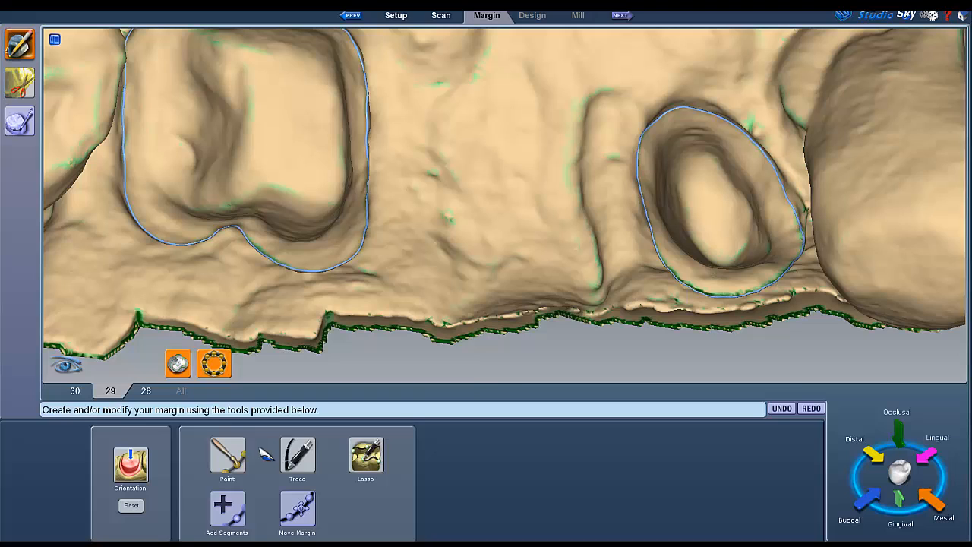
click(297, 454)
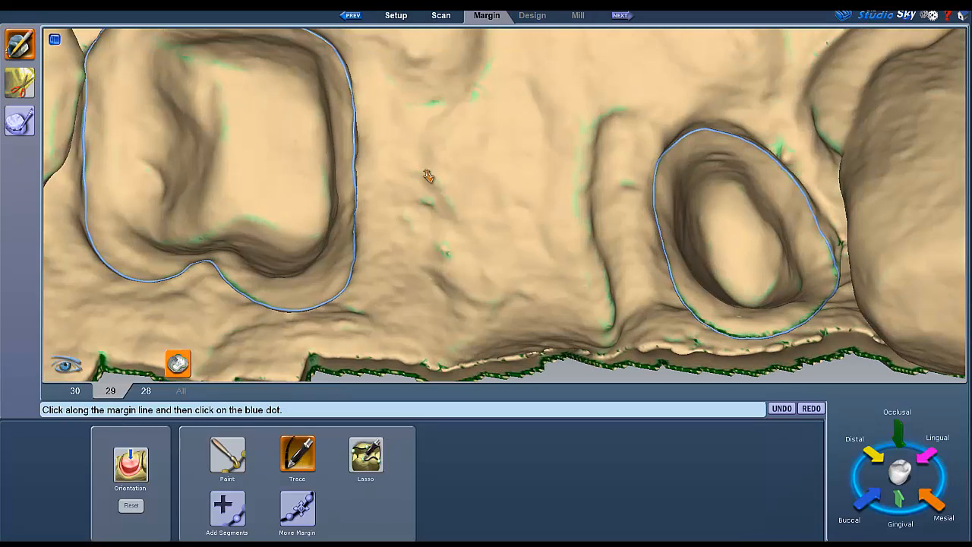
mouse_move(451, 101)
mouse_down()
mouse_move(440, 113)
mouse_move(446, 266)
mouse_move(545, 254)
mouse_move(501, 113)
mouse_move(451, 102)
mouse_up()
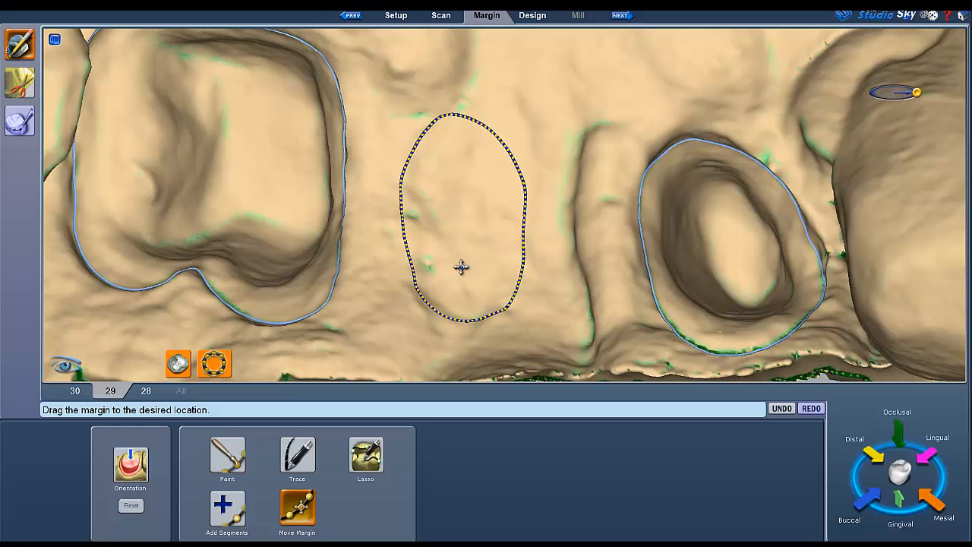
scroll(519, 215, down, 5)
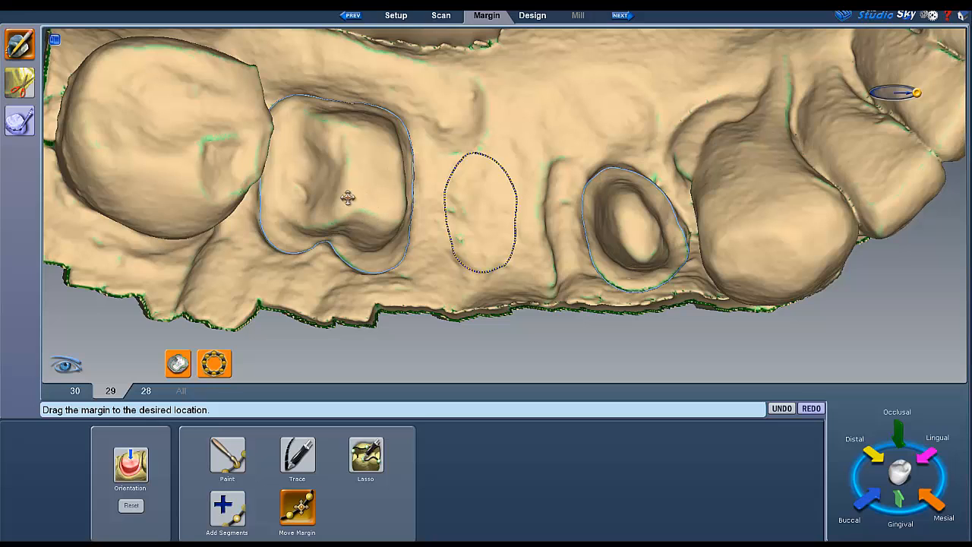
right_drag(348, 198, 267, 202)
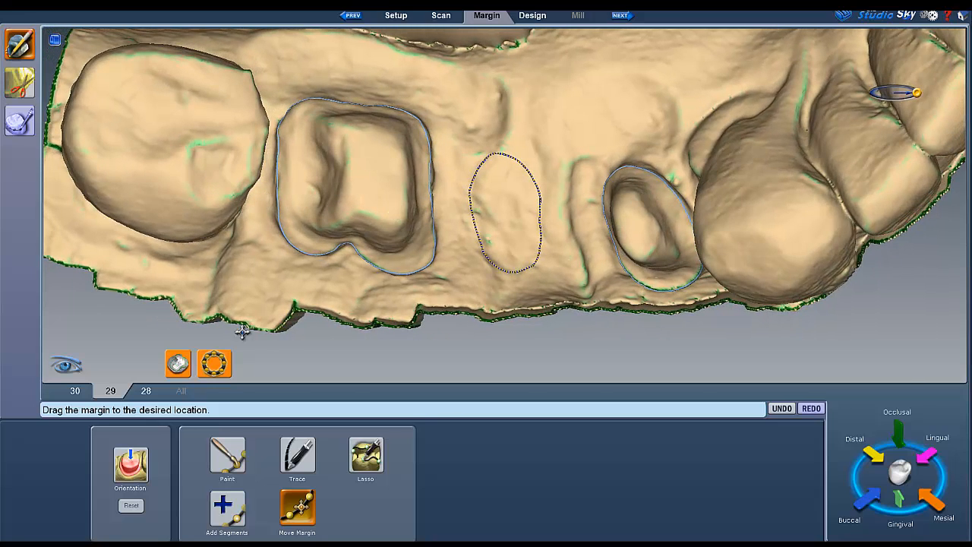
- Adjust the model orientation for tooth 30, check it from the buccal, distal and occlusal sides, and leave orientation mode
click(80, 391)
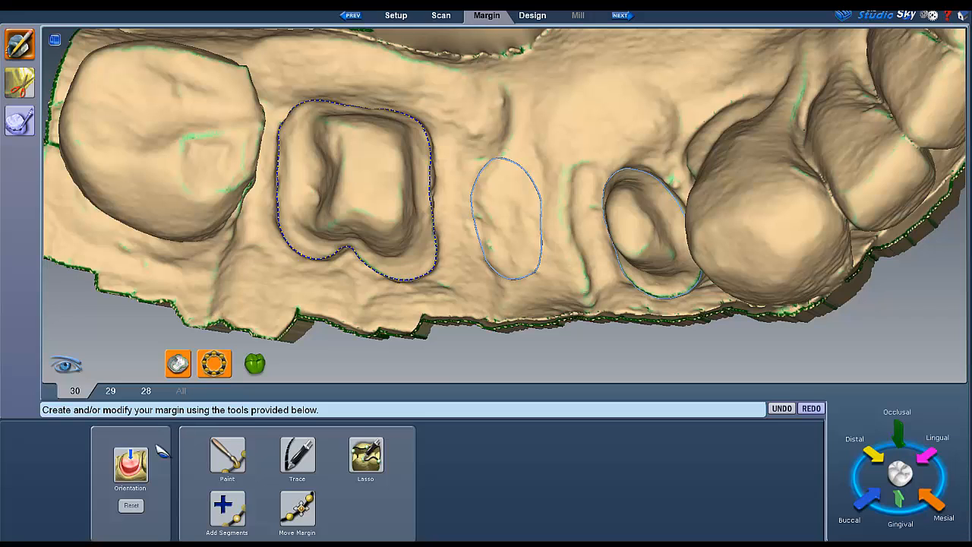
click(131, 464)
drag(566, 254, 550, 180)
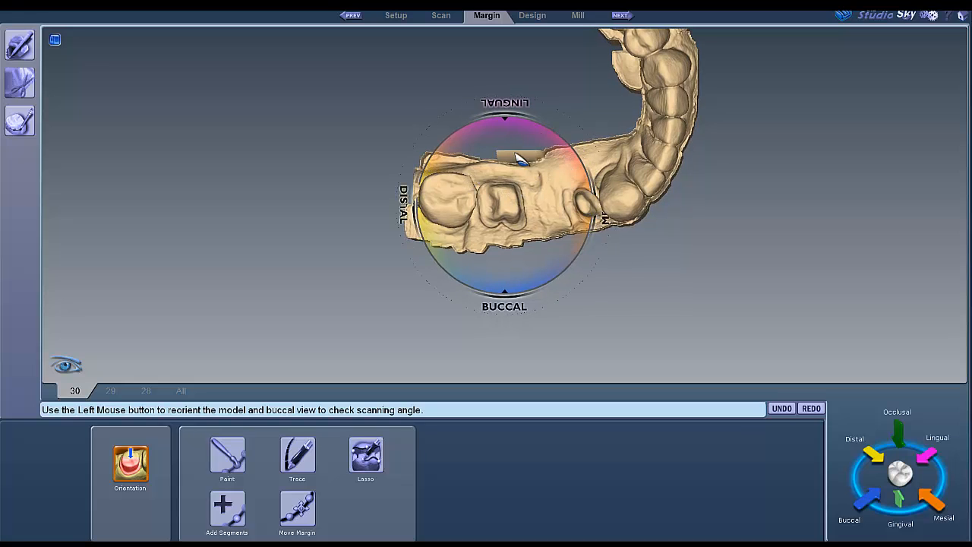
click(876, 498)
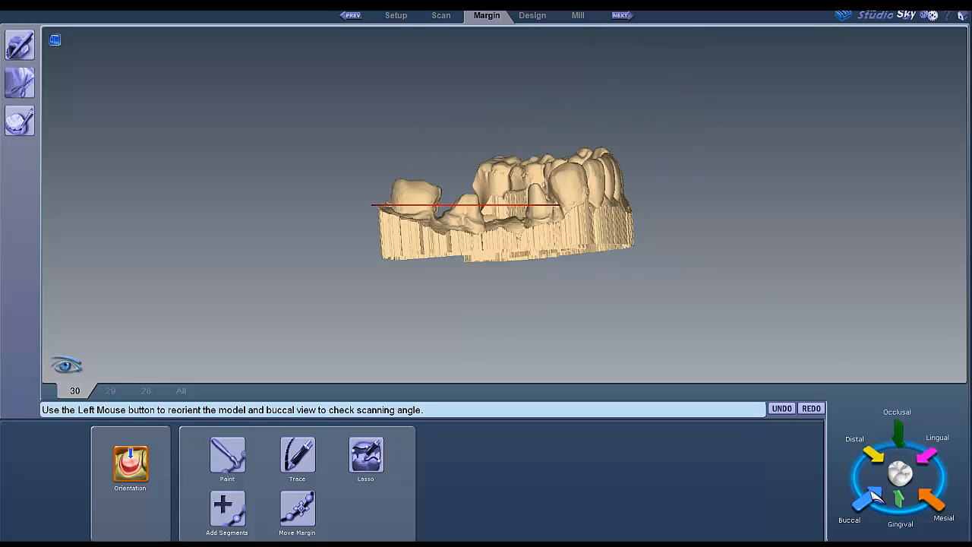
click(898, 435)
click(875, 456)
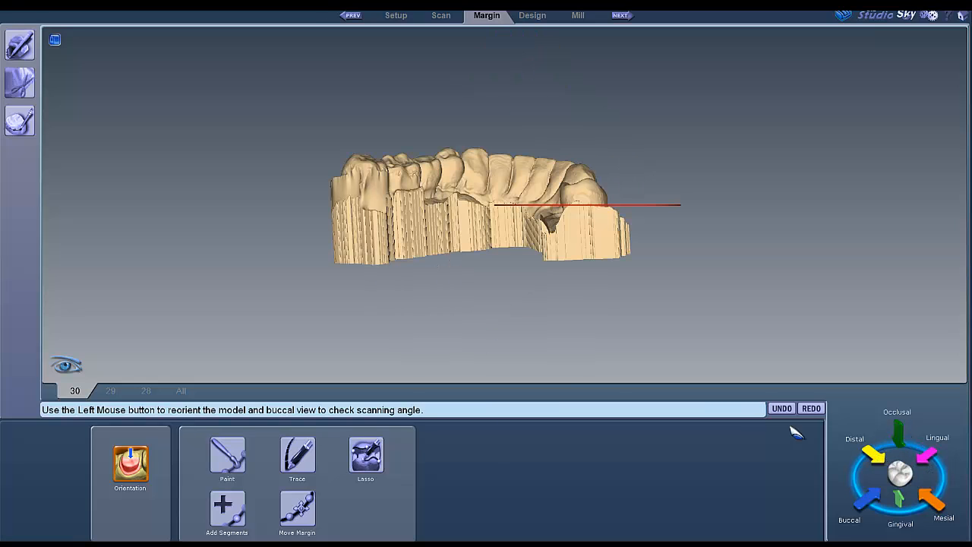
click(898, 431)
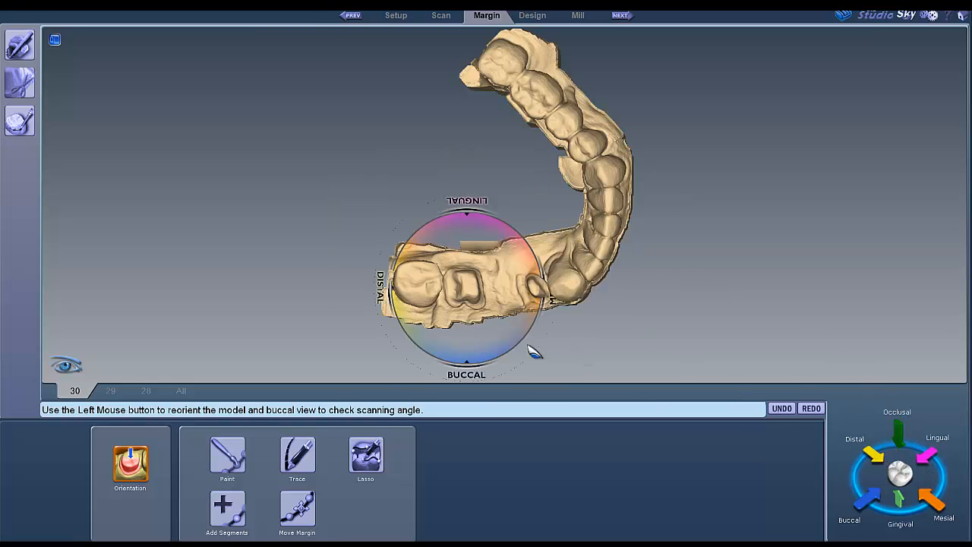
click(130, 466)
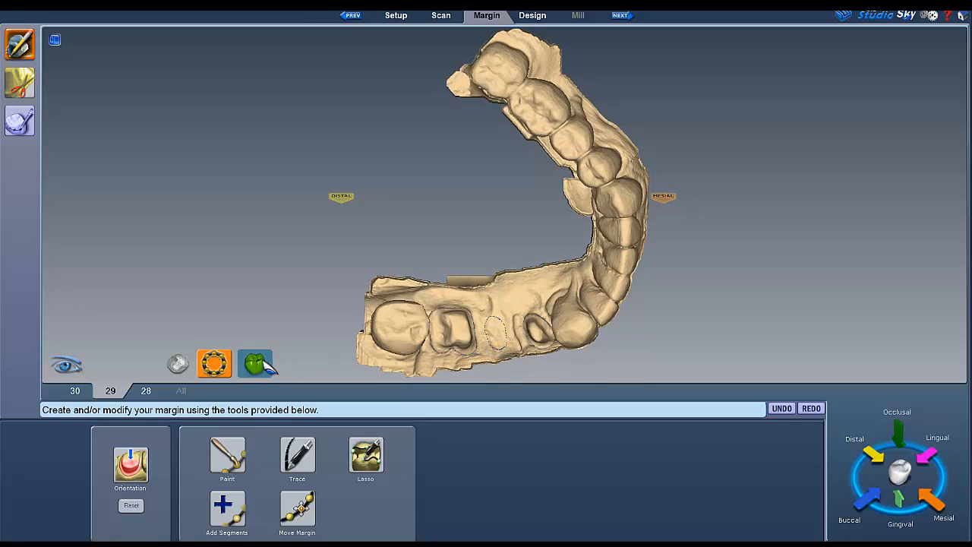
- Display the library tooth for tooth 29 and lower it into the gap between the preparations
click(257, 364)
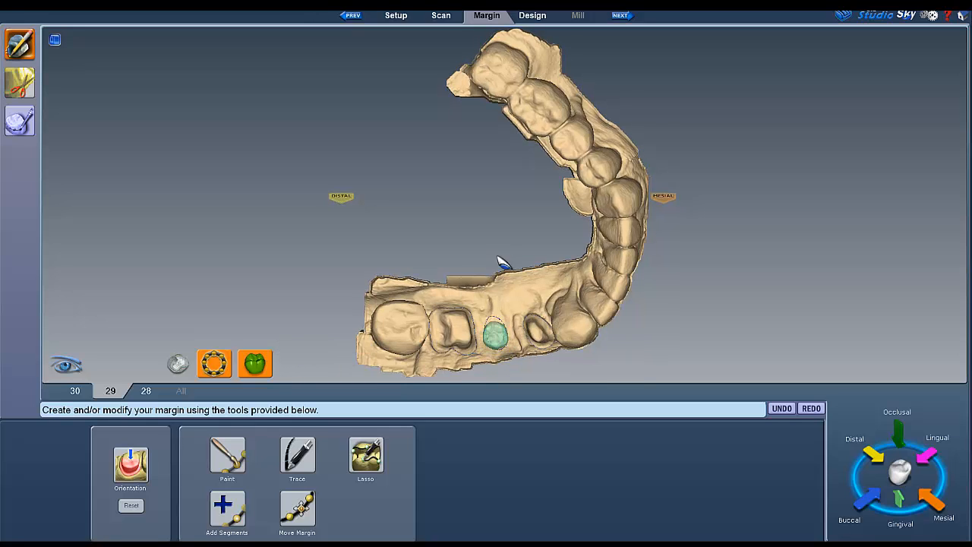
scroll(501, 251, up, 3)
middle_drag(501, 237, 515, 156)
scroll(516, 167, up, 1)
right_drag(528, 335, 519, 176)
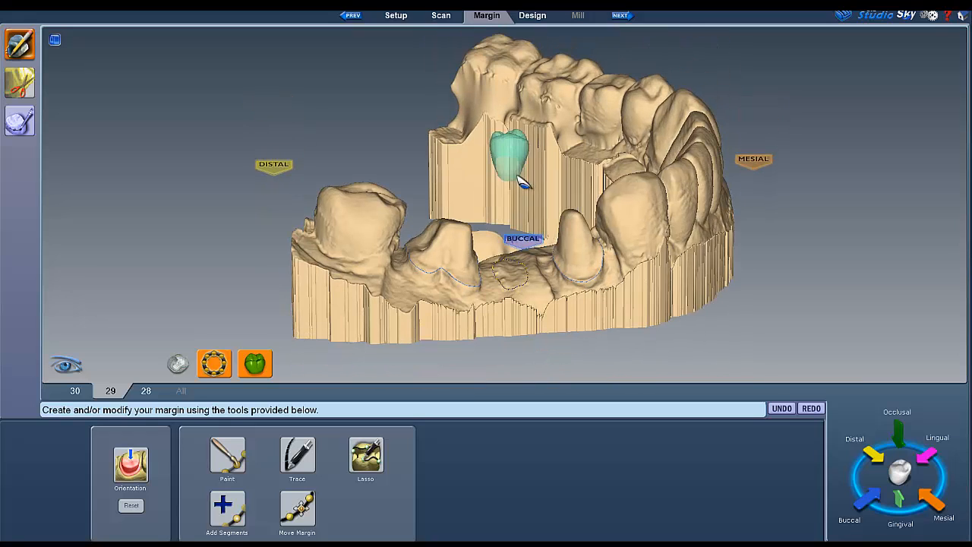
drag(521, 206, 526, 262)
- Shift the tooth 29 library tooth lingually to centre it over its pontic margin
right_drag(534, 276, 433, 259)
drag(403, 226, 419, 223)
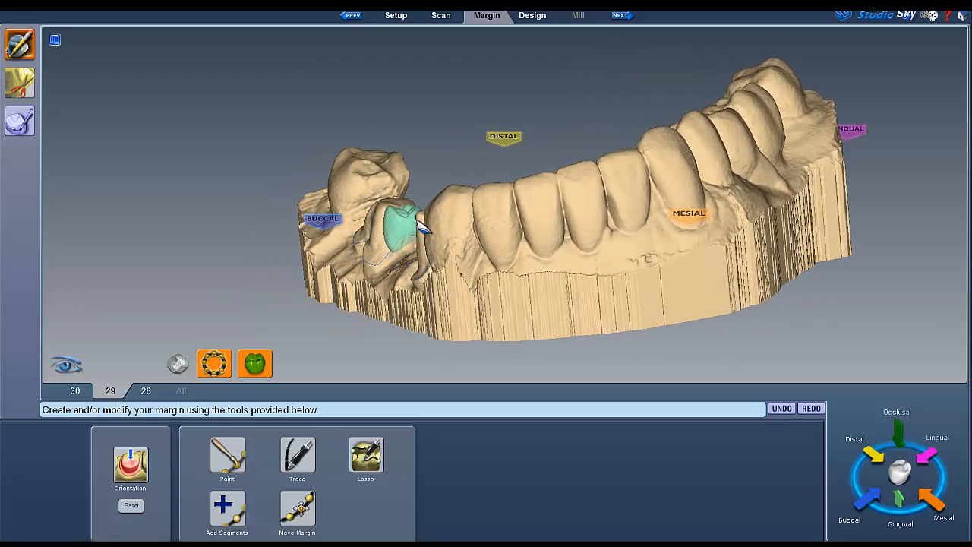
right_drag(508, 221, 426, 221)
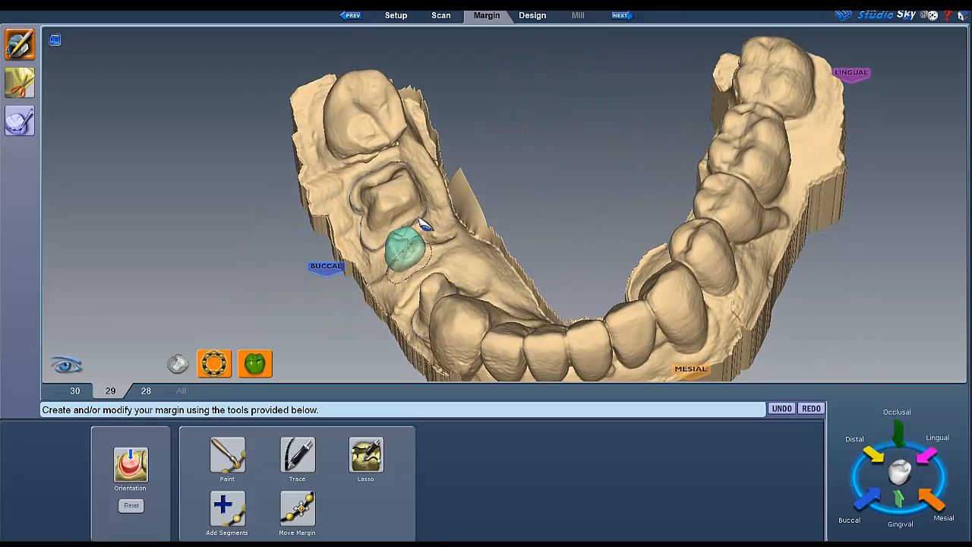
drag(402, 239, 407, 241)
right_drag(472, 284, 452, 394)
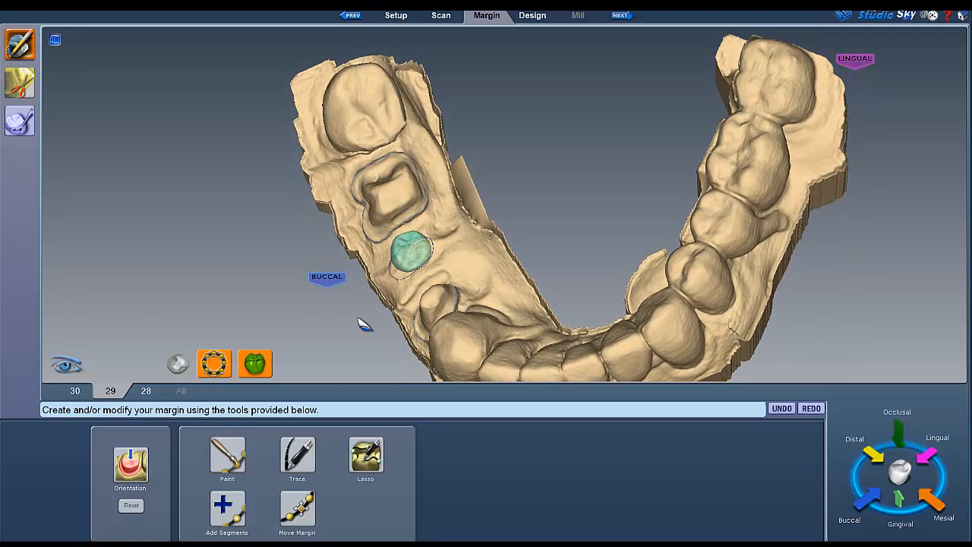
- Display the library tooth for tooth 30, position it over its preparation and check the placement from several angles
click(256, 363)
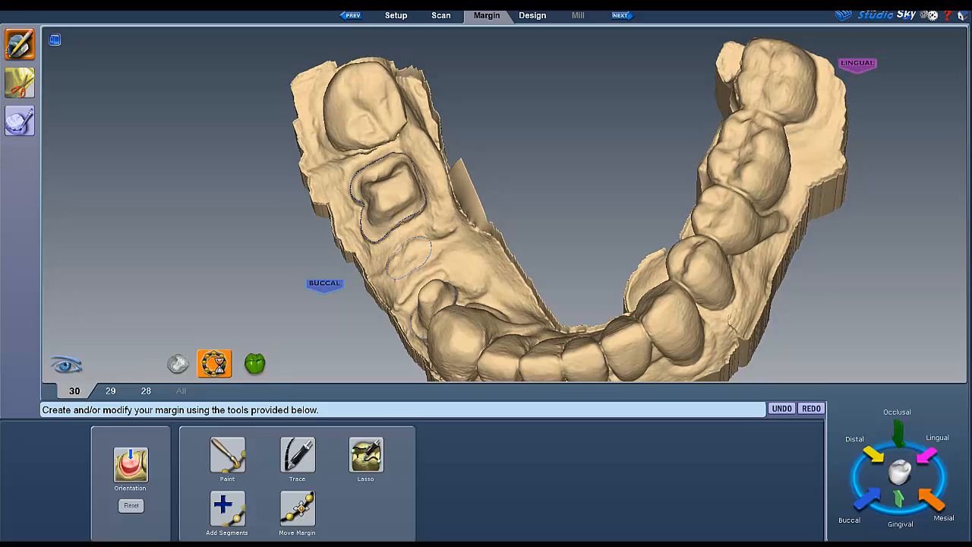
click(256, 363)
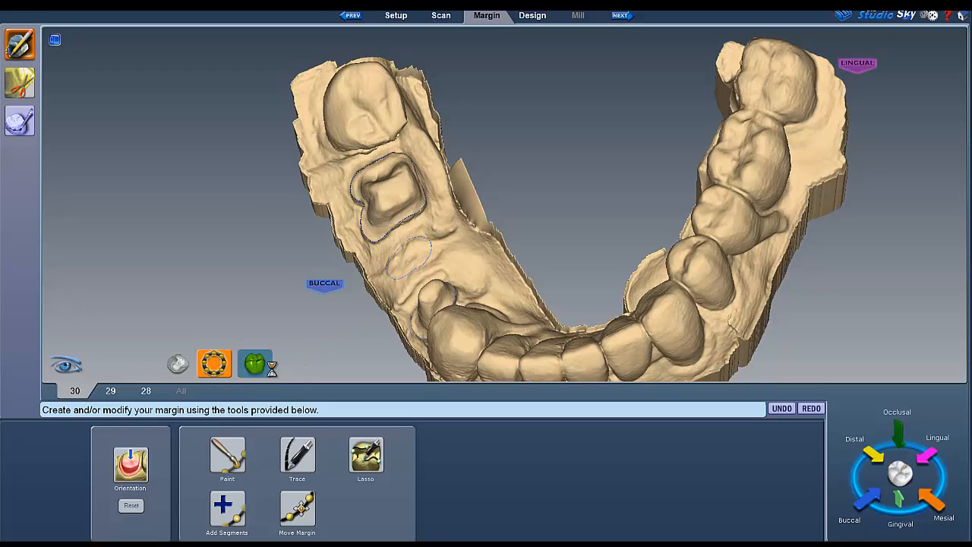
right_drag(525, 291, 849, 164)
drag(530, 176, 497, 197)
right_drag(480, 225, 271, 288)
drag(377, 233, 387, 228)
right_drag(474, 249, 333, 306)
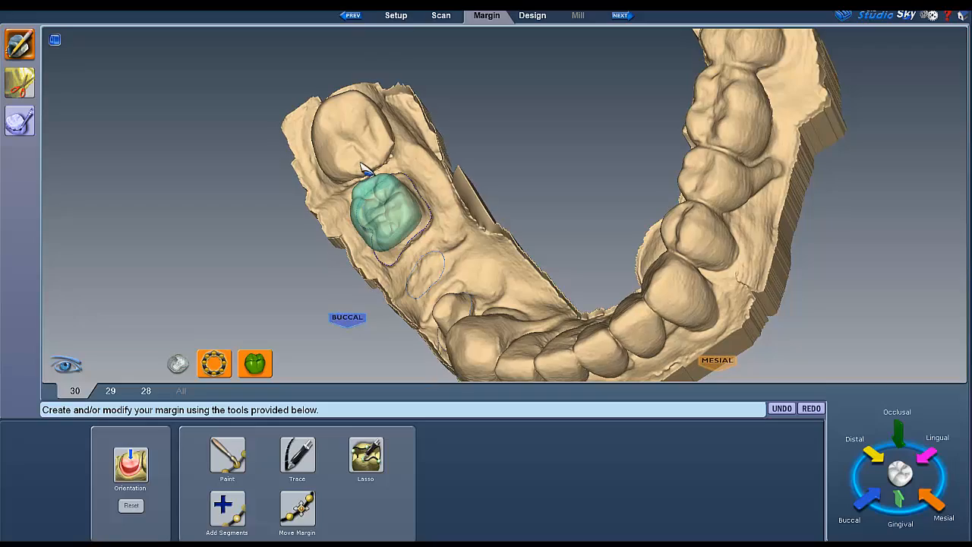
right_drag(514, 154, 377, 208)
right_drag(488, 302, 513, 100)
mouse_move(433, 174)
right_down()
mouse_move(302, 254)
mouse_move(439, 164)
right_up()
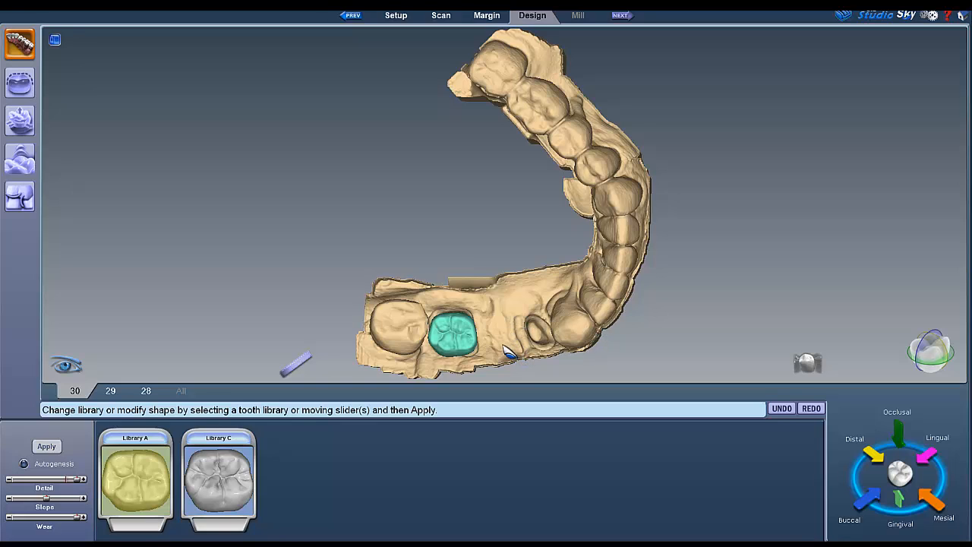
- Enlarge the tooth 30 library tooth and lower it onto its preparation
scroll(516, 321, up, 2)
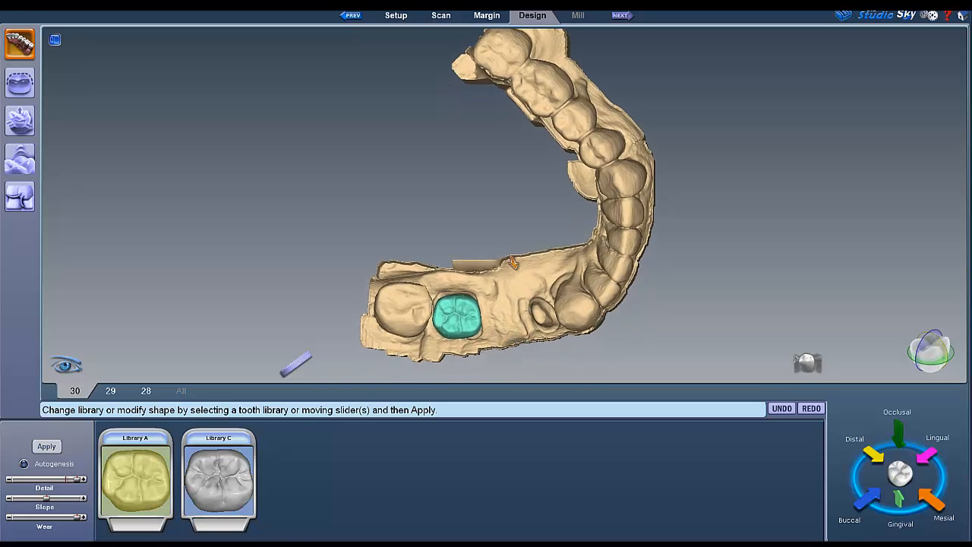
right_drag(518, 324, 505, 237)
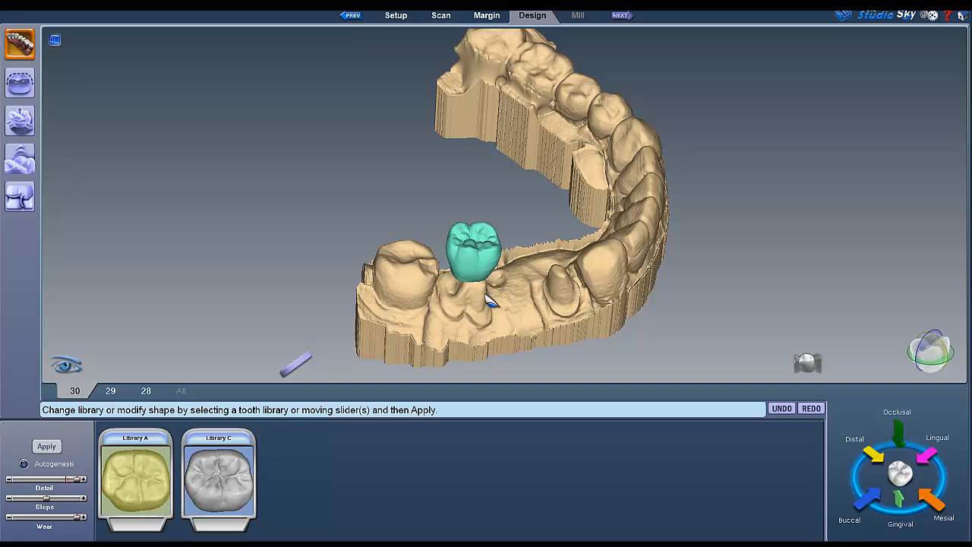
middle_drag(492, 310, 530, 286)
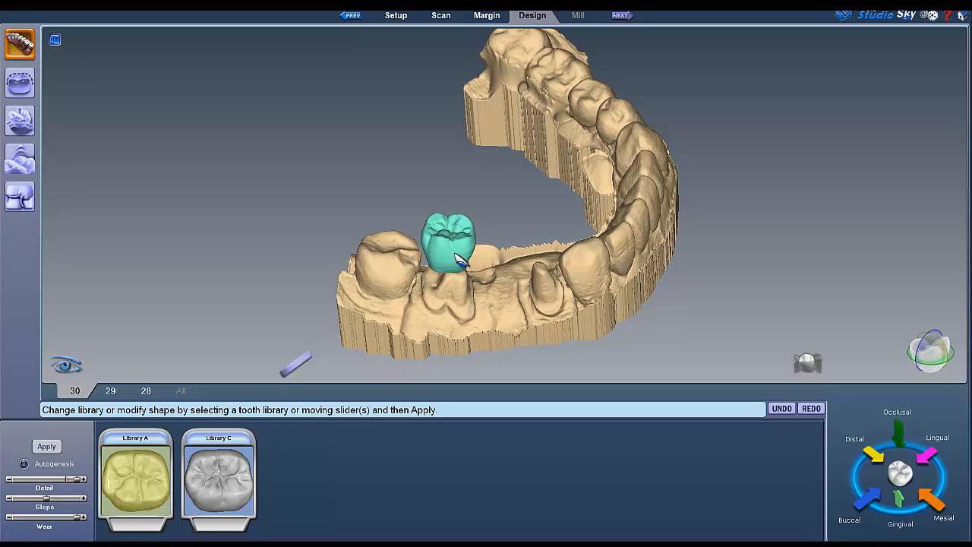
scroll(456, 254, up, 1)
scroll(461, 260, up, 2)
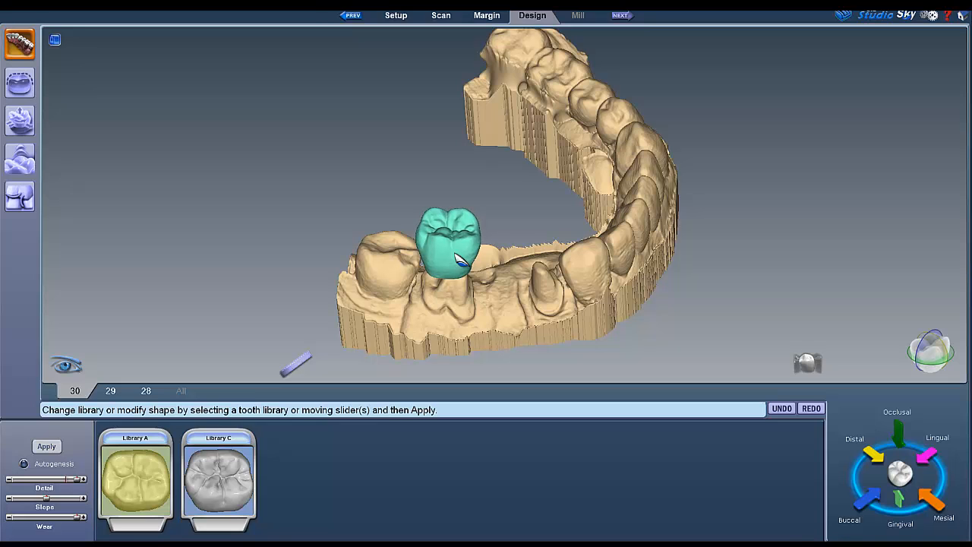
drag(459, 242, 462, 272)
- Adjust the tooth 30 library tooth's height and buccolingual position over its preparation, working from several angles
right_drag(403, 294, 511, 306)
right_drag(464, 336, 469, 196)
drag(487, 219, 490, 235)
right_drag(410, 234, 557, 392)
drag(577, 330, 562, 314)
right_drag(524, 352, 444, 255)
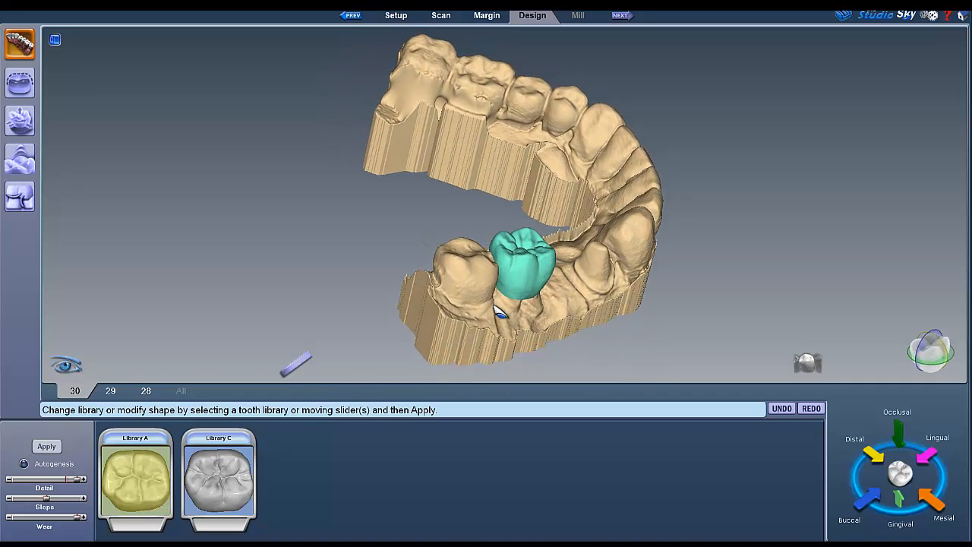
- Fine-tune the seating of the tooth 30 library tooth beside the distal molar and check the fit up close
right_drag(500, 311, 354, 196)
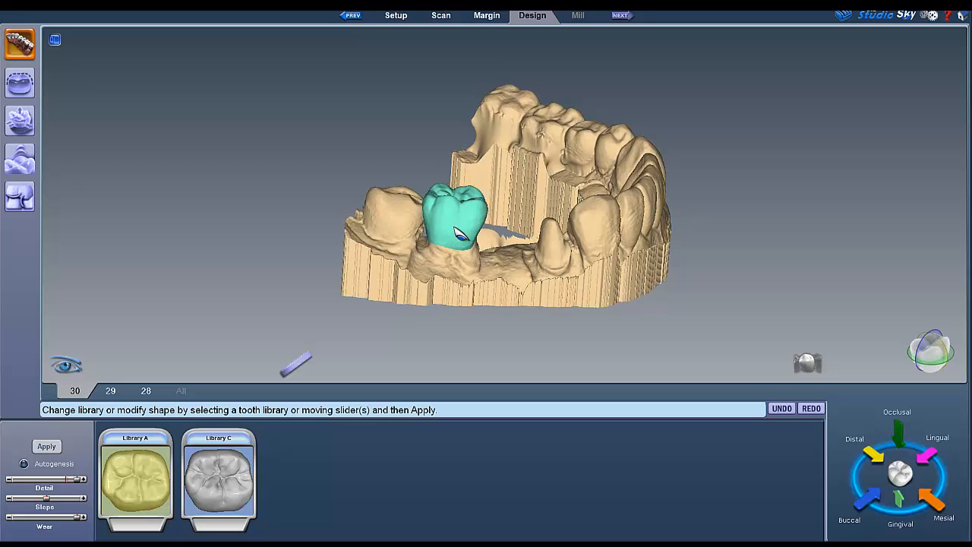
drag(460, 235, 458, 238)
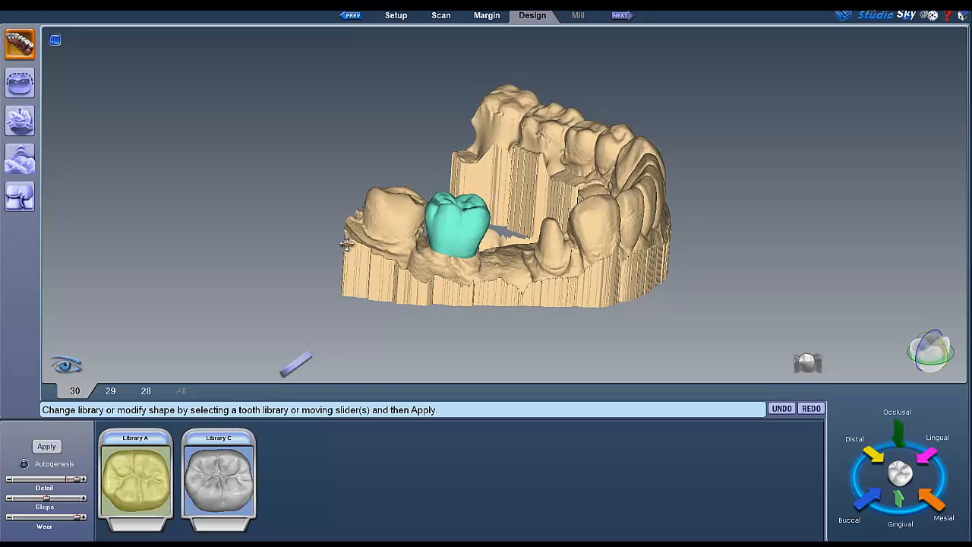
right_drag(346, 243, 596, 327)
drag(594, 319, 583, 304)
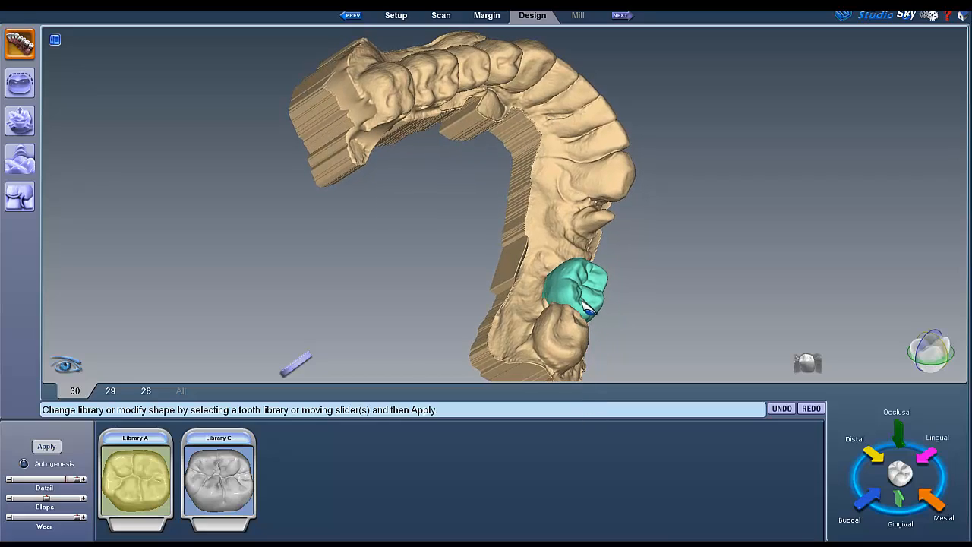
right_drag(574, 334, 395, 255)
middle_drag(404, 238, 440, 190)
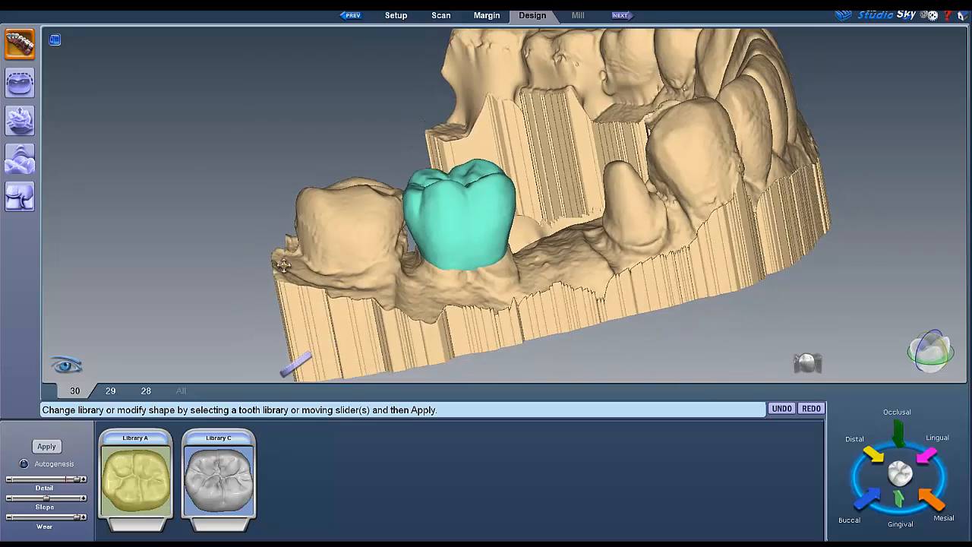
right_drag(283, 265, 467, 334)
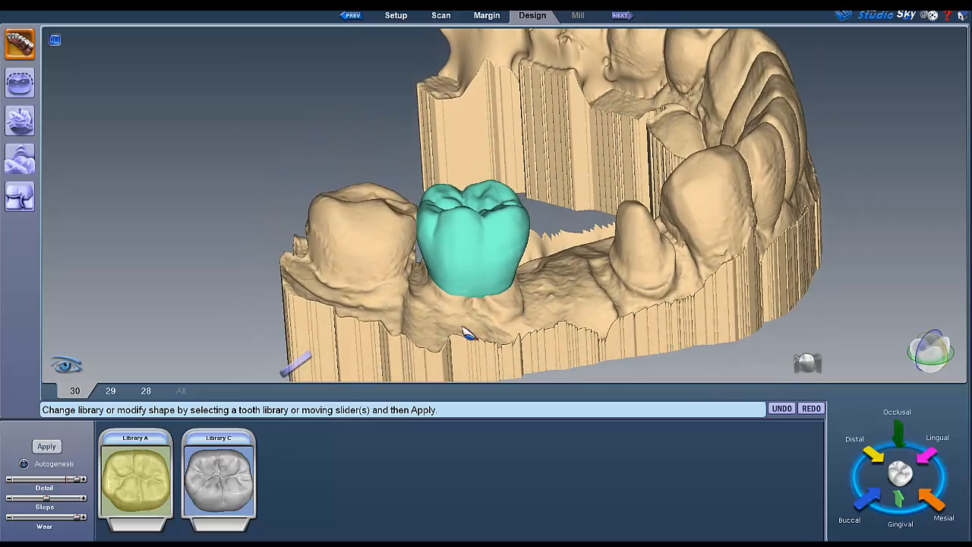
- Apply the library shape to generate the tooth 30 crown proposal and inspect it from the buccal side
click(56, 446)
click(459, 292)
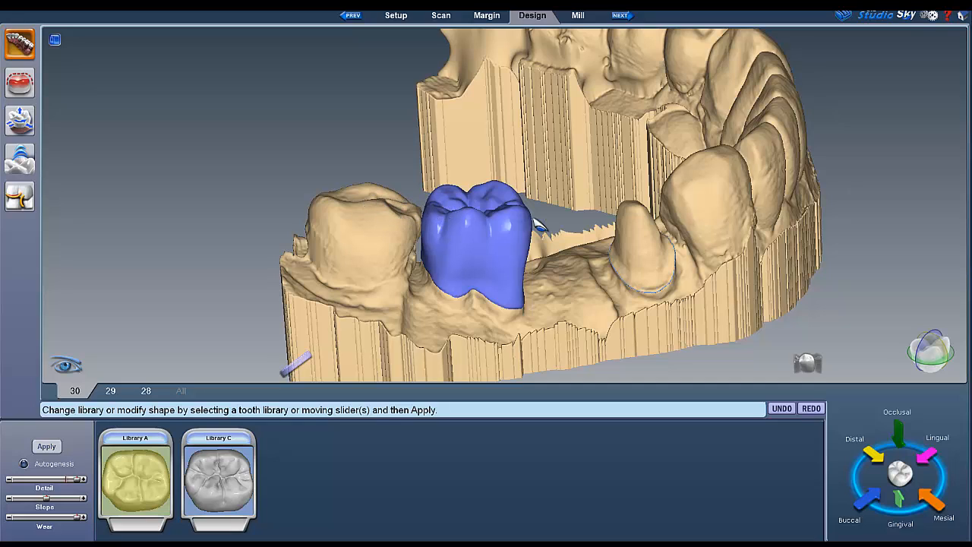
drag(319, 275, 262, 141)
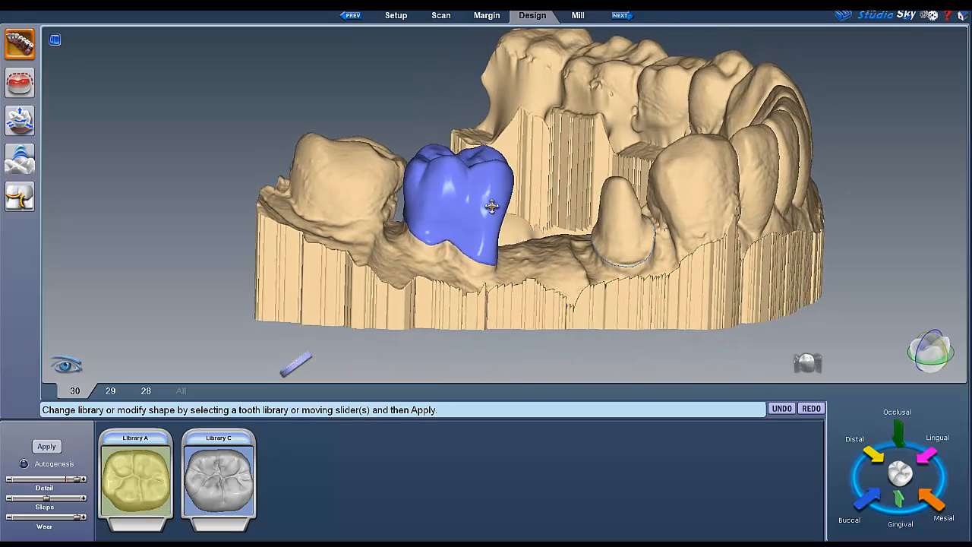
drag(491, 206, 472, 202)
- Display the library tooth for tooth 28, lower it onto its preparation and correct its buccolingual position
click(146, 391)
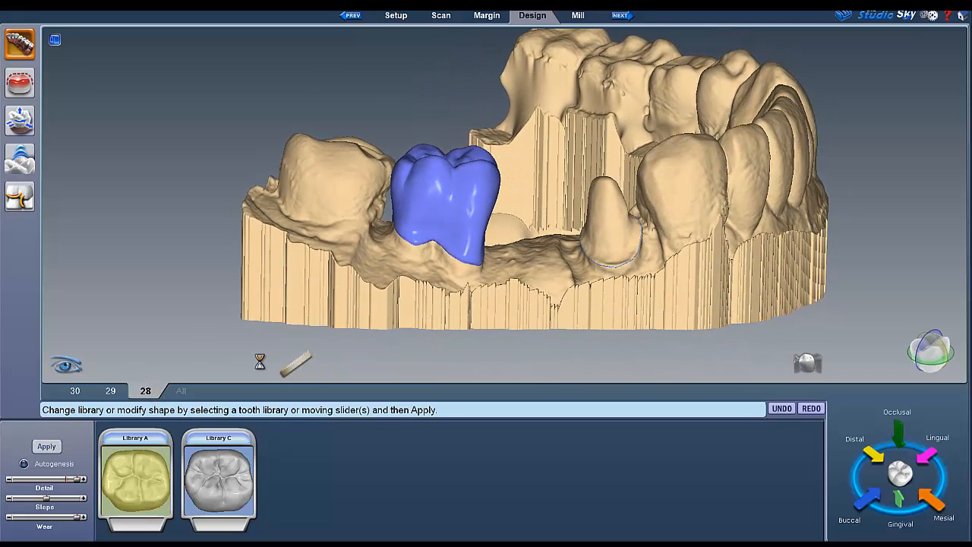
drag(202, 143, 211, 225)
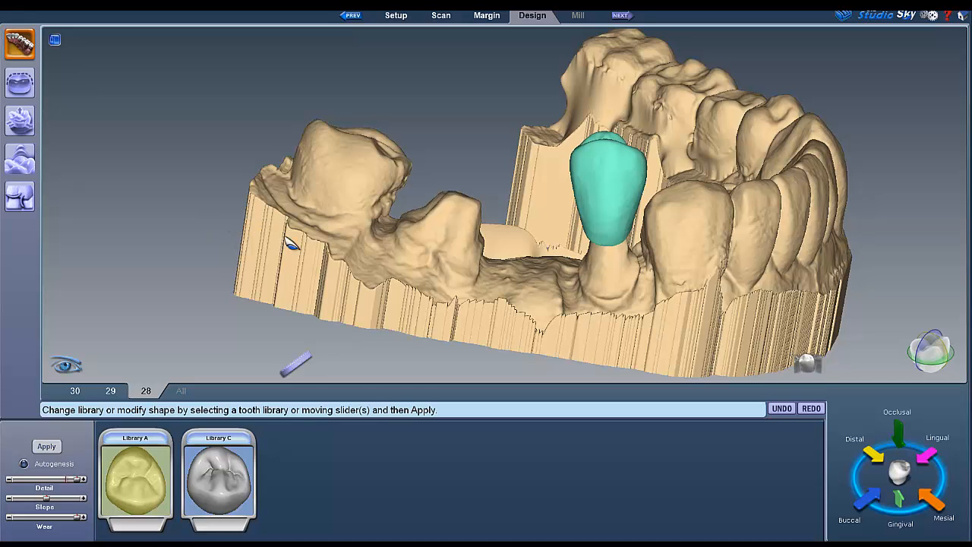
drag(606, 182, 602, 240)
middle_drag(363, 281, 729, 296)
drag(746, 243, 734, 236)
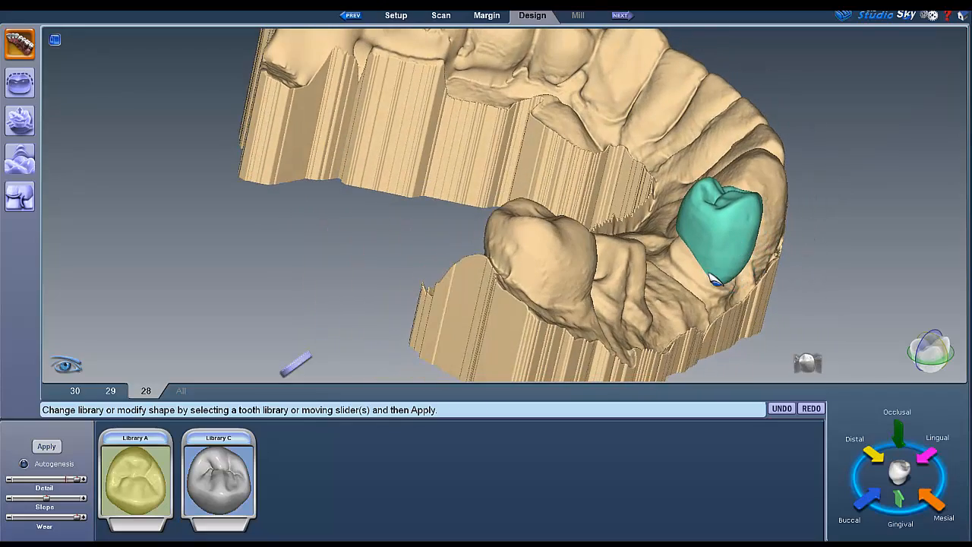
- Refine the tooth 28 library tooth's position from the occlusal and buccal sides, shifting it toward the mesial neighbour
middle_drag(711, 274, 740, 353)
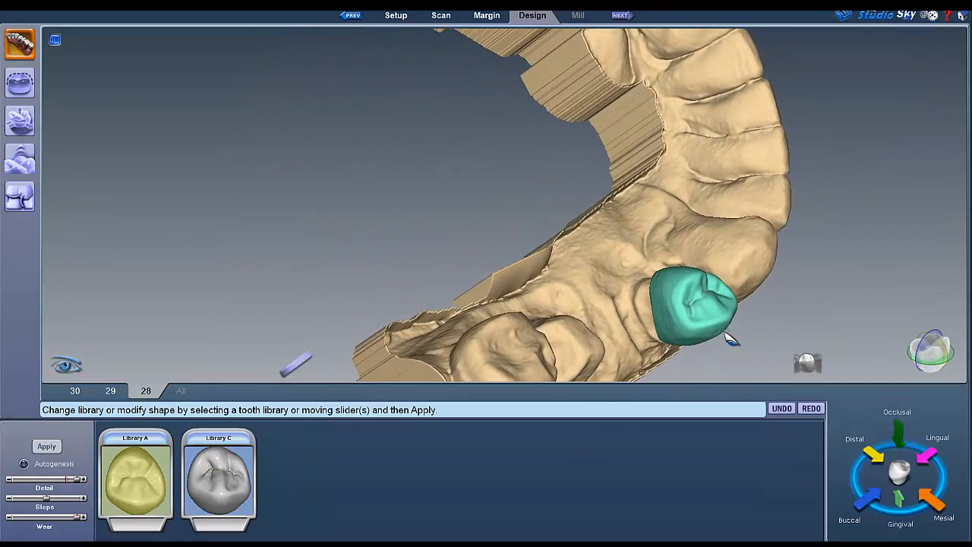
drag(709, 327, 708, 331)
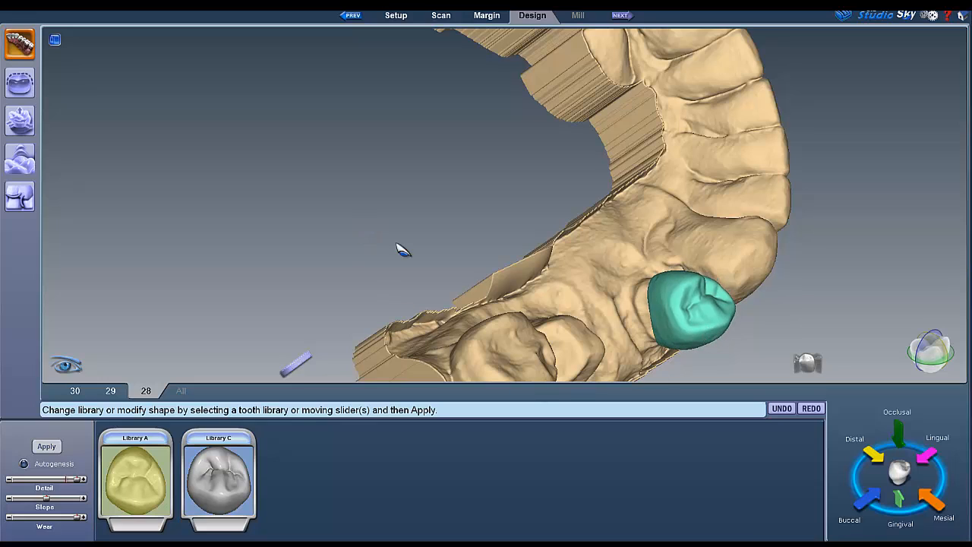
middle_drag(403, 251, 591, 270)
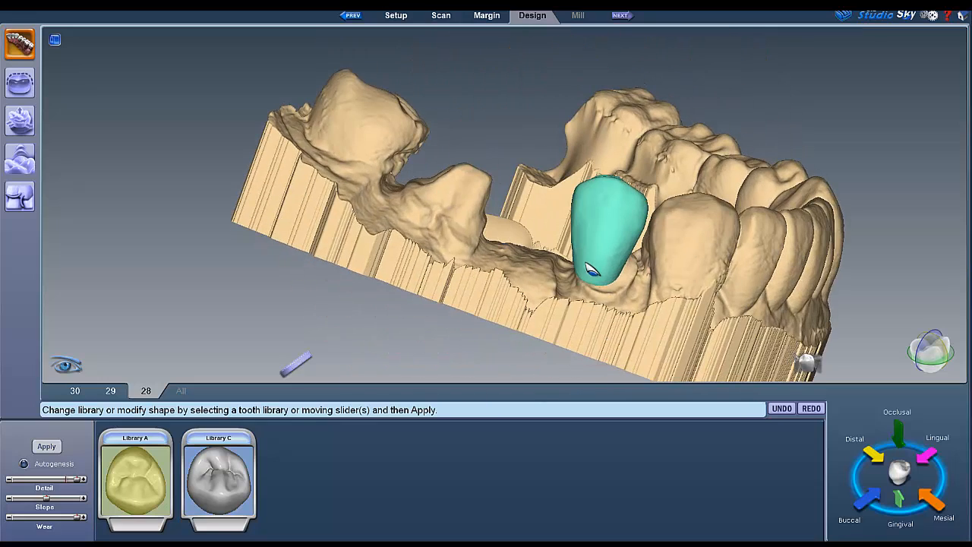
drag(599, 273, 605, 278)
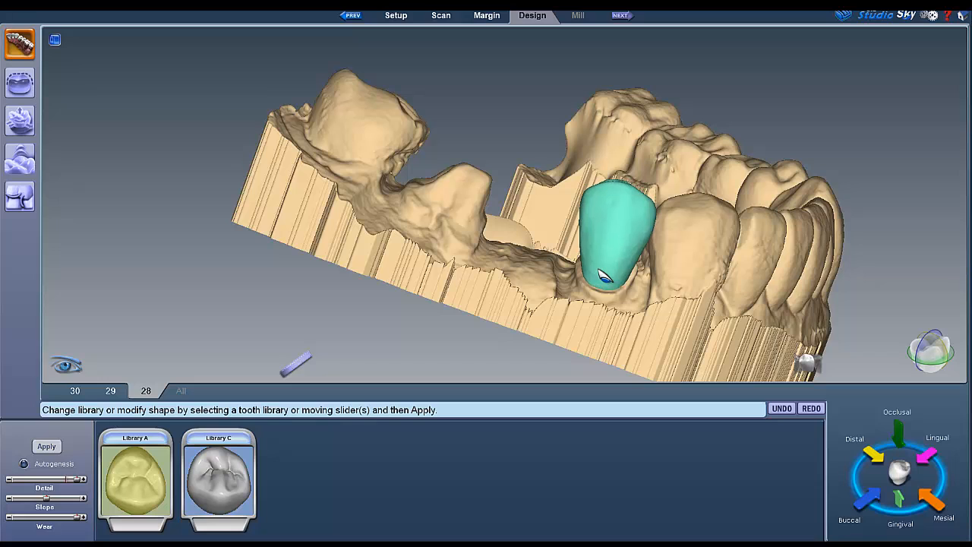
- Apply the library shape to generate the tooth 28 crown proposal and check it from the occlusal side
middle_drag(640, 278, 614, 259)
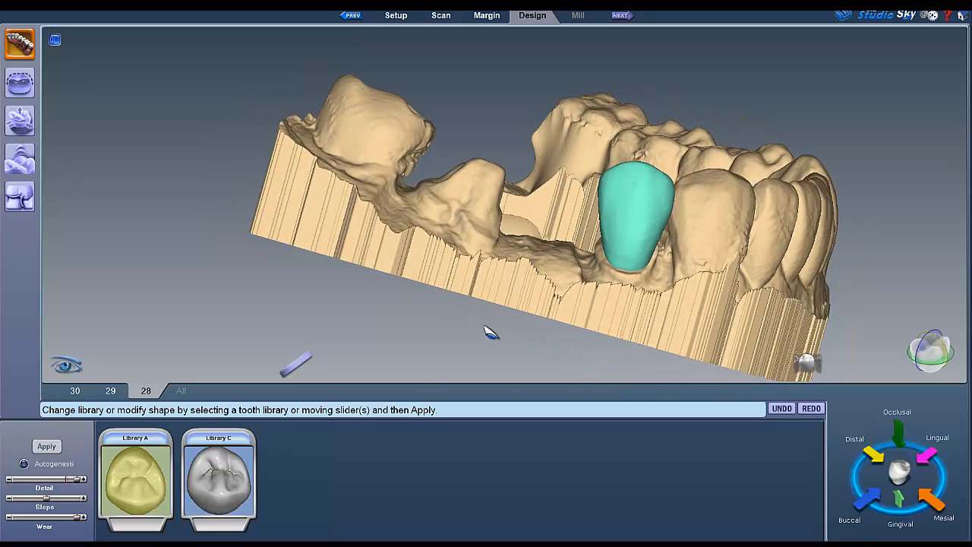
click(48, 446)
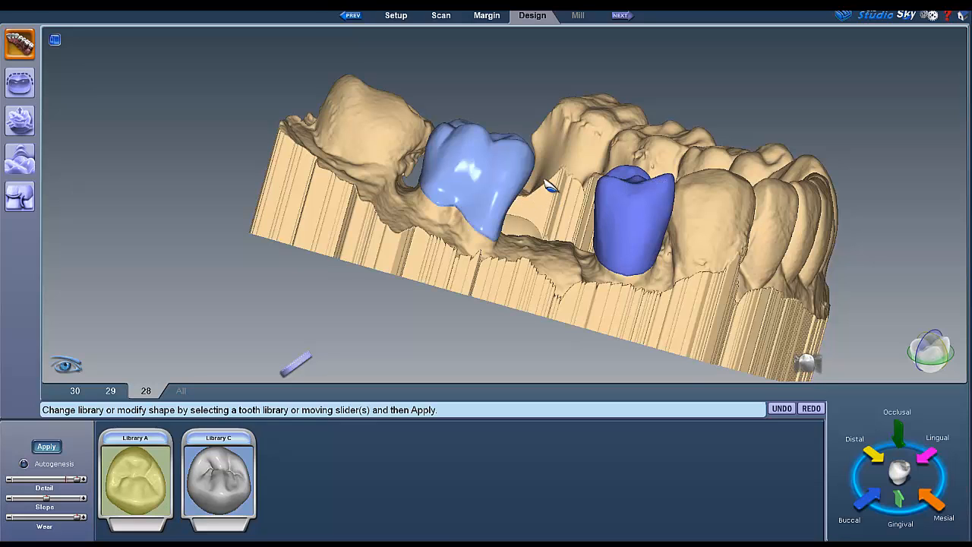
middle_drag(541, 201, 473, 310)
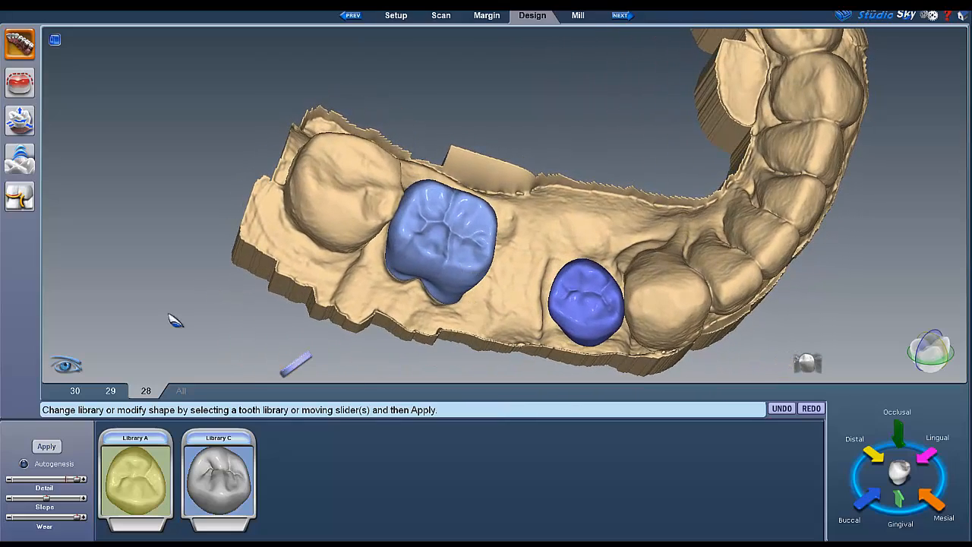
- Display the library tooth for tooth 29, shift it in the pontic space and enlarge it between the abutments
click(111, 390)
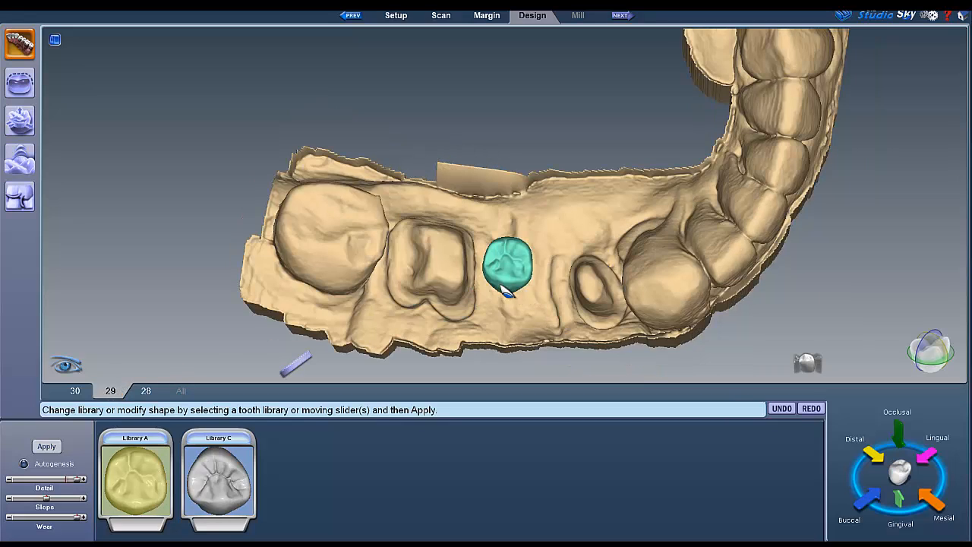
drag(507, 278, 513, 287)
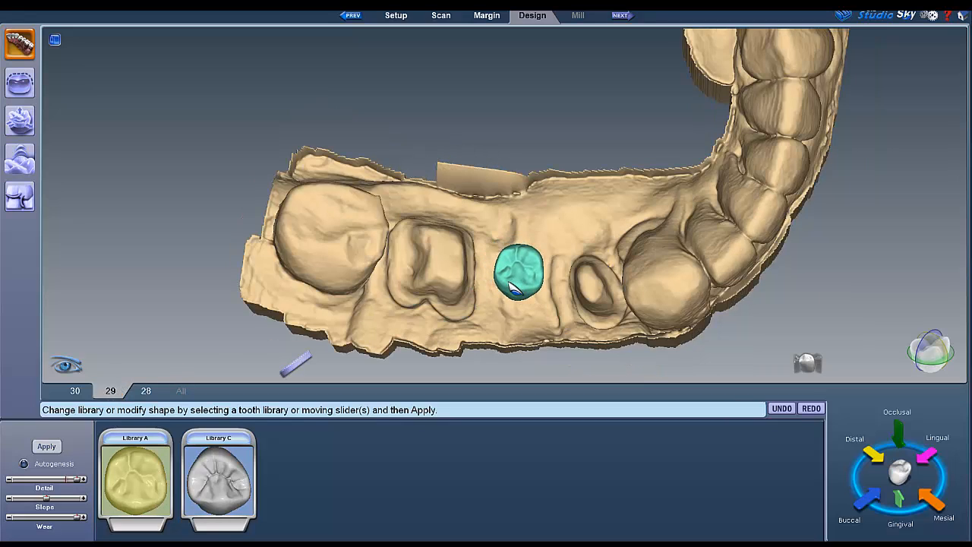
scroll(515, 289, up, 8)
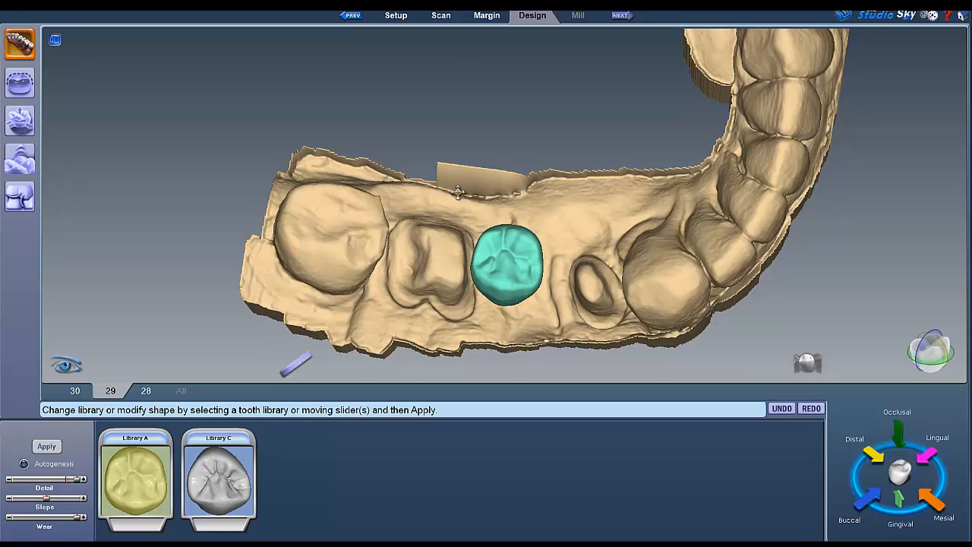
- Lower the tooth 29 library tooth toward the ridge between the two preparations
right_drag(458, 193, 500, 86)
drag(514, 157, 512, 215)
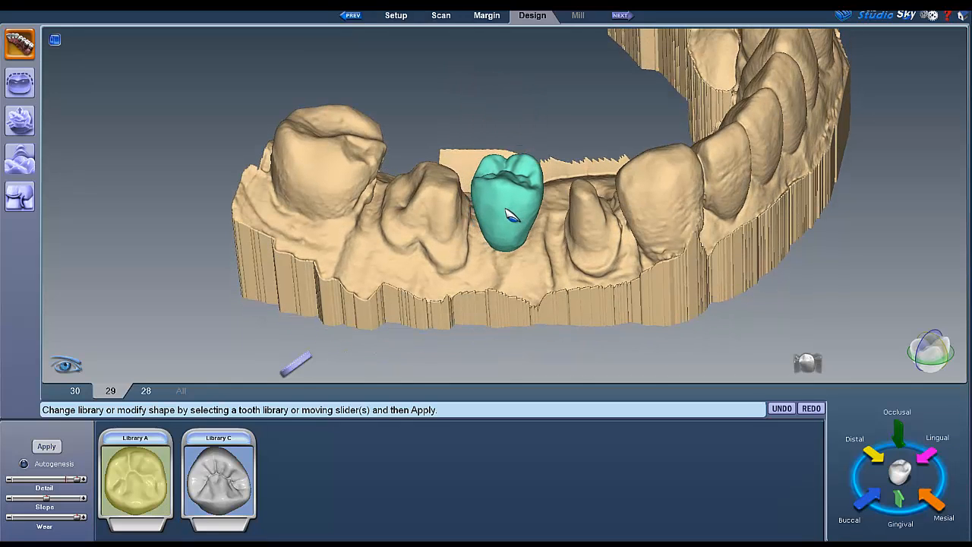
right_drag(508, 126, 499, 36)
drag(530, 159, 526, 187)
- Fine-tune the tooth 29 library tooth's position over the ridge from the distal, buccal and occlusal sides
right_drag(448, 201, 645, 219)
drag(647, 219, 597, 206)
right_drag(575, 258, 475, 124)
drag(511, 142, 519, 153)
right_drag(497, 193, 434, 243)
drag(442, 241, 452, 243)
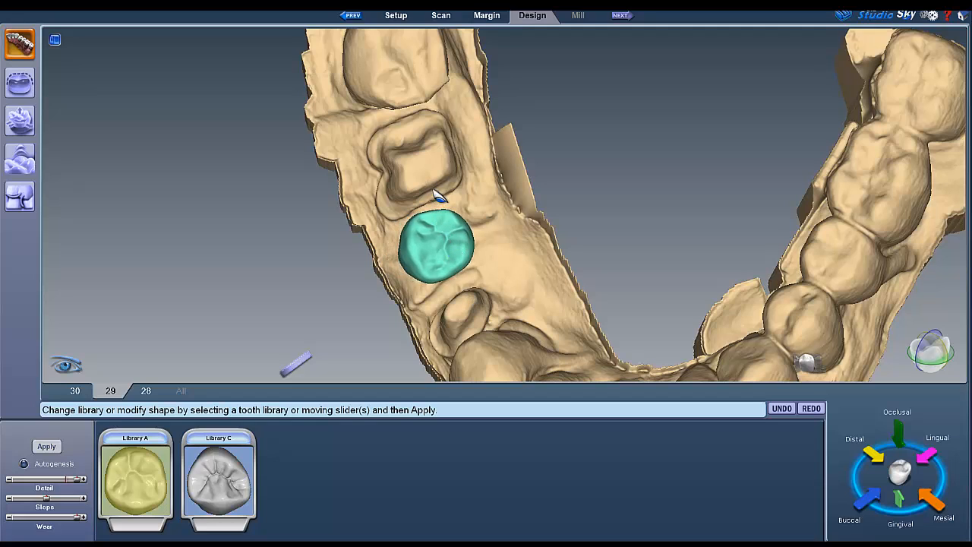
right_drag(453, 218, 574, 209)
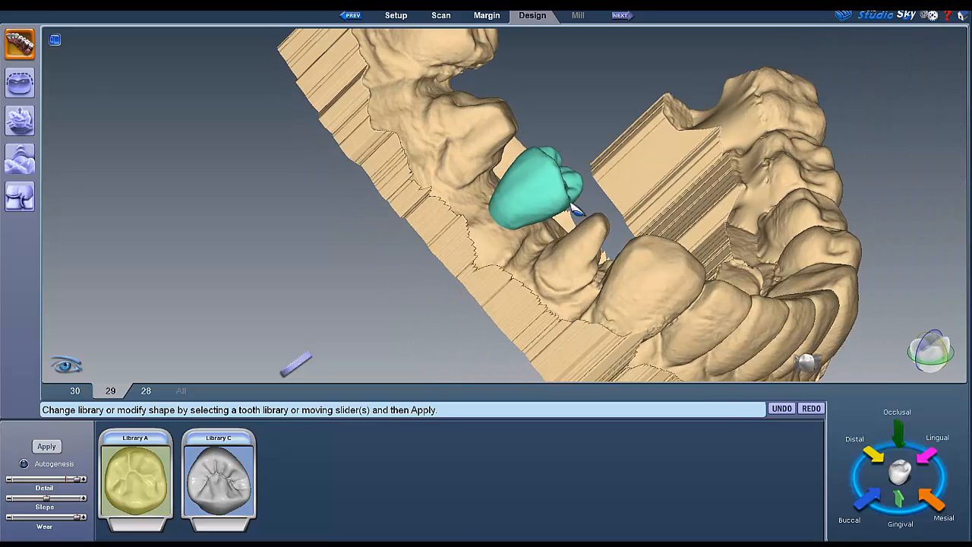
- Apply the library shape to generate the tooth 29 pontic proposal and view all three units from the occlusal side
click(47, 446)
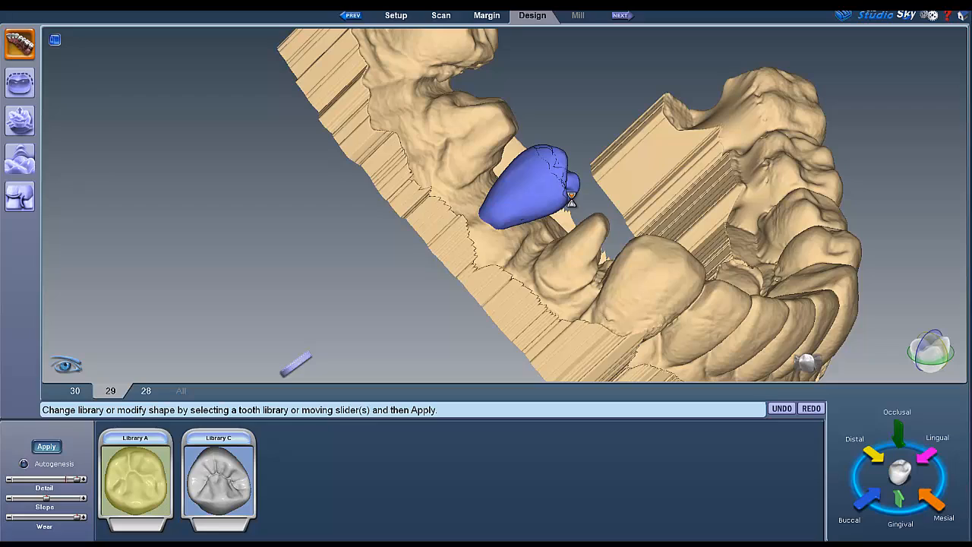
drag(323, 182, 469, 299)
scroll(600, 207, up, 4)
drag(600, 206, 476, 120)
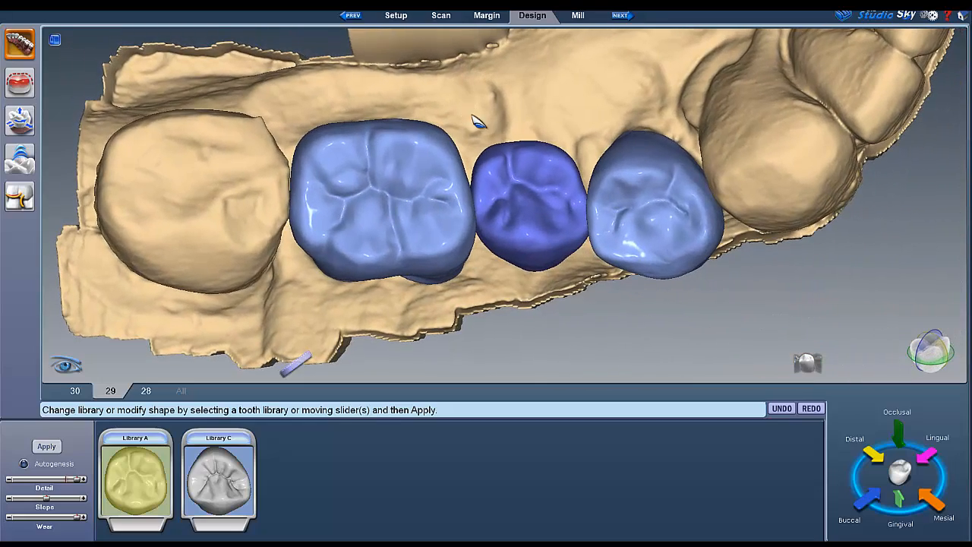
- Expand the tooth 29 pontic occlusally in an increment of 100 and check it against the opposing model and ridge
click(20, 120)
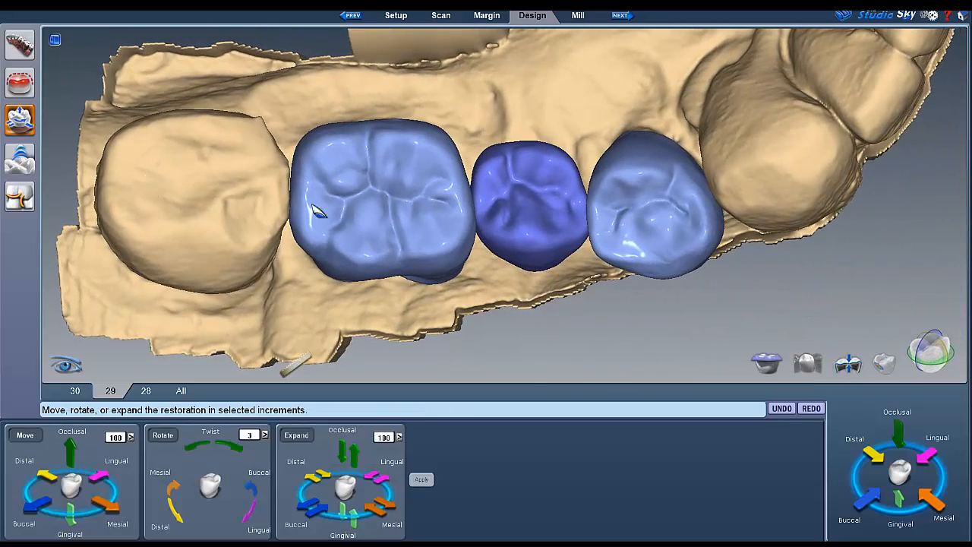
drag(316, 211, 434, 163)
click(357, 454)
drag(374, 229, 471, 296)
click(769, 366)
drag(645, 227, 747, 152)
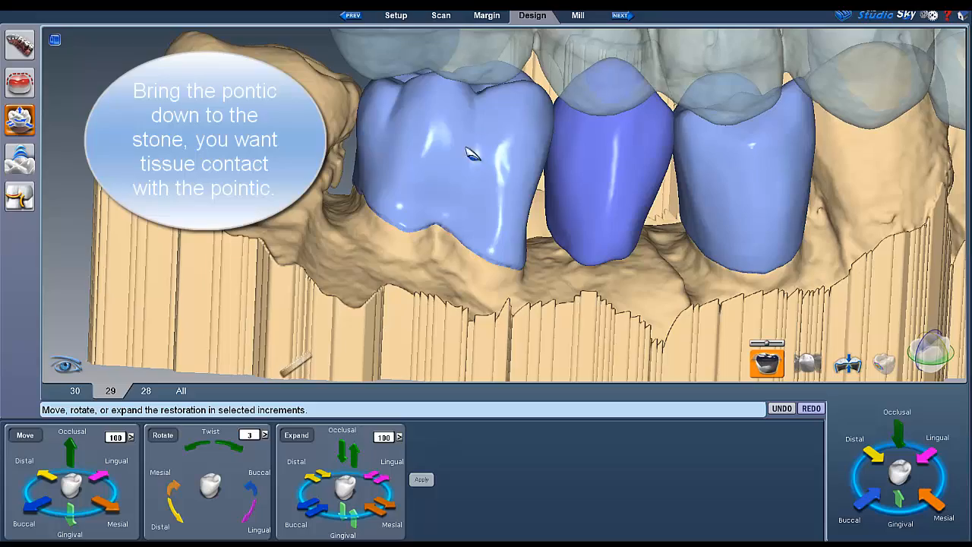
click(767, 364)
drag(395, 304, 482, 53)
- Shape the tooth 29 pontic with Rubber Tooth and check it against the opposing model from the distal, buccal and lingual sides
click(21, 159)
click(251, 450)
middle_drag(312, 279, 492, 97)
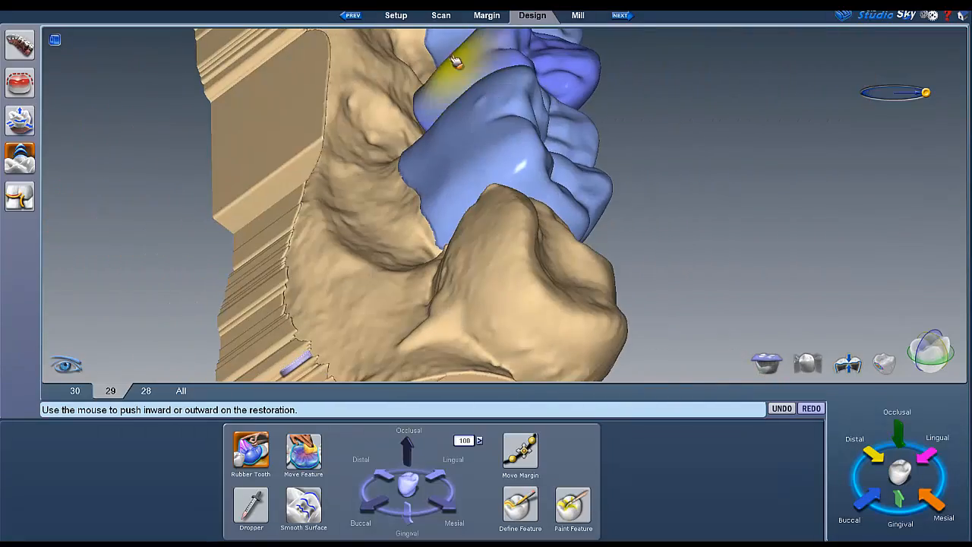
middle_drag(456, 63, 490, 164)
click(767, 365)
middle_drag(577, 251, 480, 281)
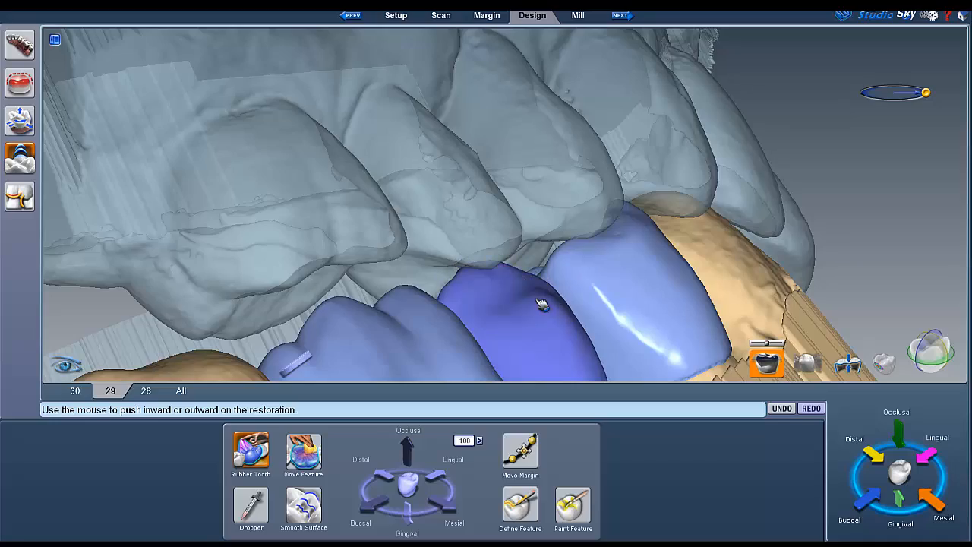
right_drag(523, 296, 586, 324)
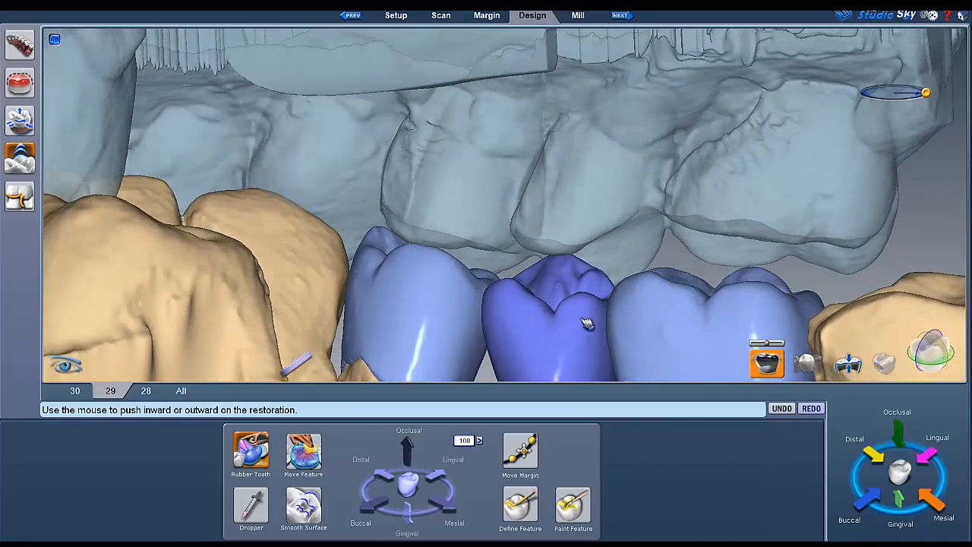
- Select the tooth 30 crown and examine its fit against the opposing model and neighbouring units, including from the occlusal side
click(75, 390)
right_drag(304, 334, 396, 331)
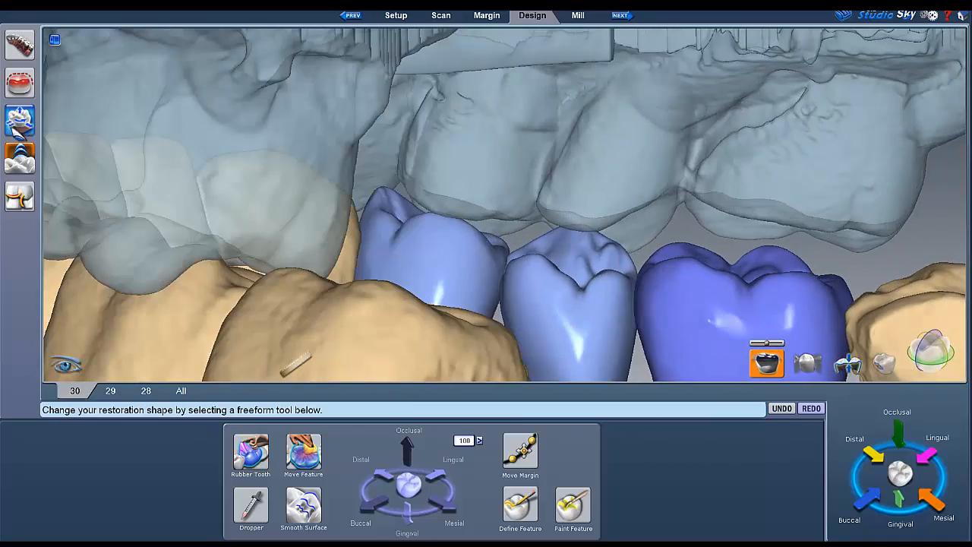
click(20, 121)
right_drag(540, 277, 362, 165)
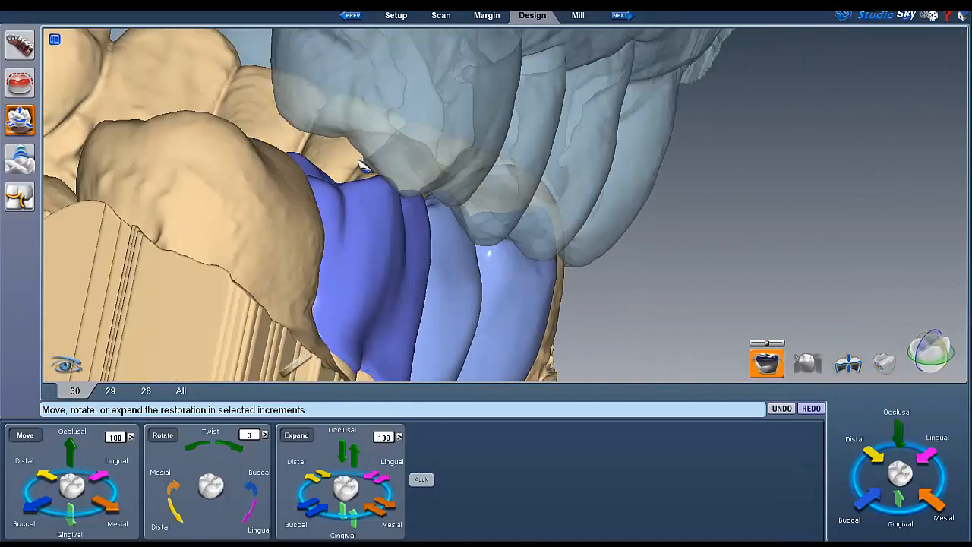
right_drag(282, 215, 341, 291)
click(21, 162)
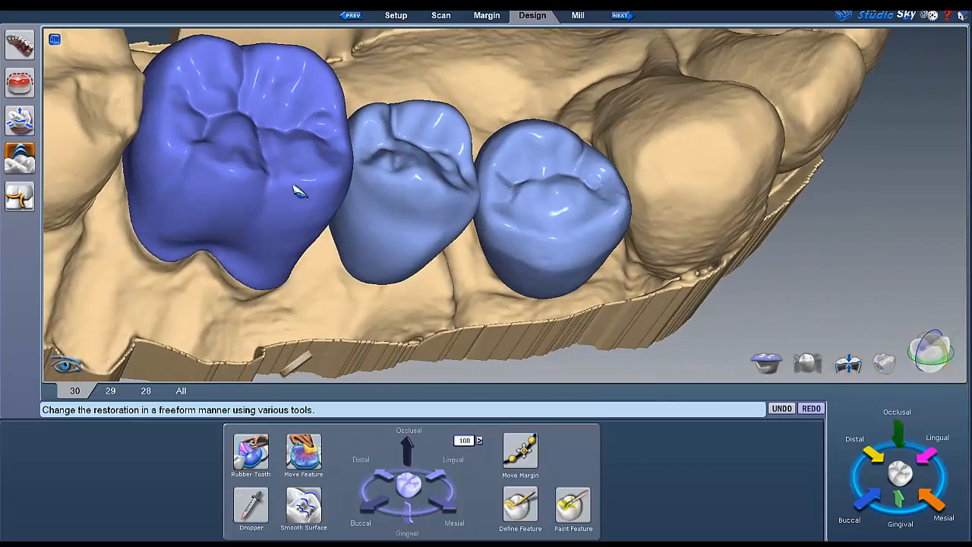
right_drag(297, 187, 274, 302)
- Show the contact map and isolate the tooth 28 crown to examine its contact area, then hide the map
click(884, 362)
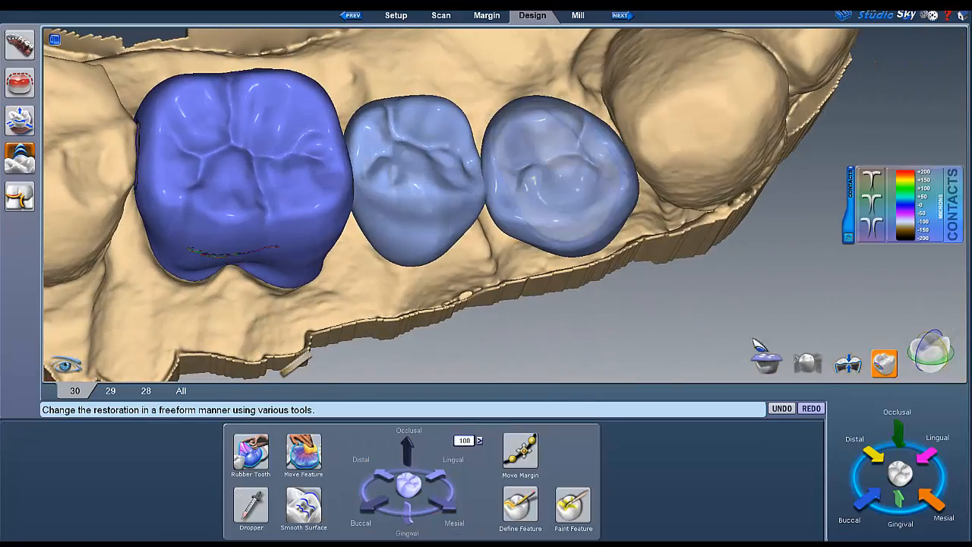
click(807, 362)
right_drag(359, 203, 290, 227)
click(147, 392)
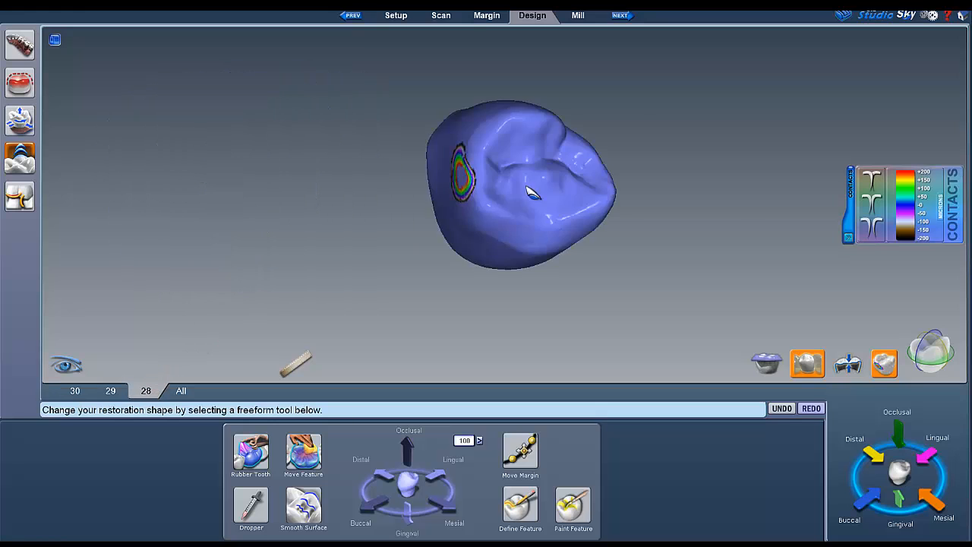
click(887, 360)
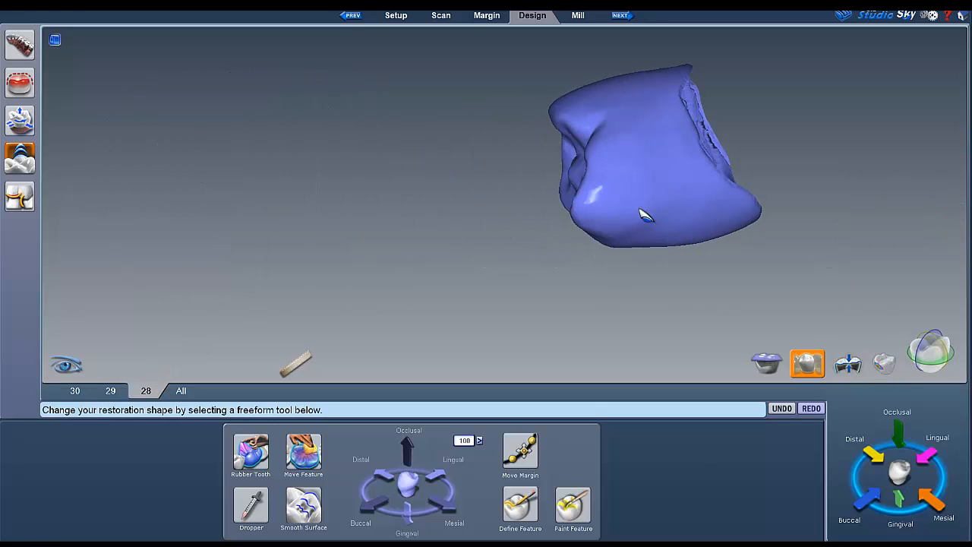
- Bring back the model and reshape the buccal and gingival contour of the tooth 29 pontic with Rubber Tooth
click(112, 391)
click(813, 365)
right_drag(767, 250, 515, 194)
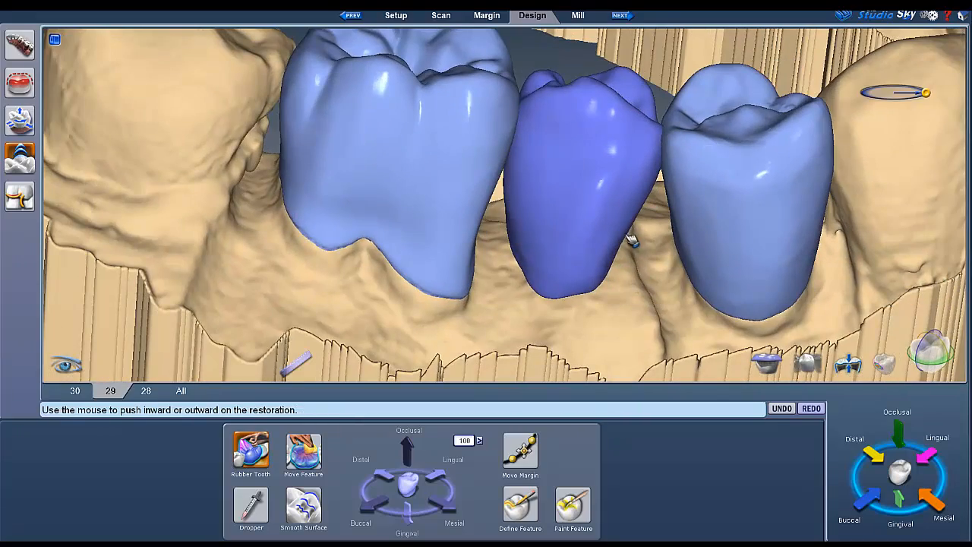
right_drag(653, 180, 557, 169)
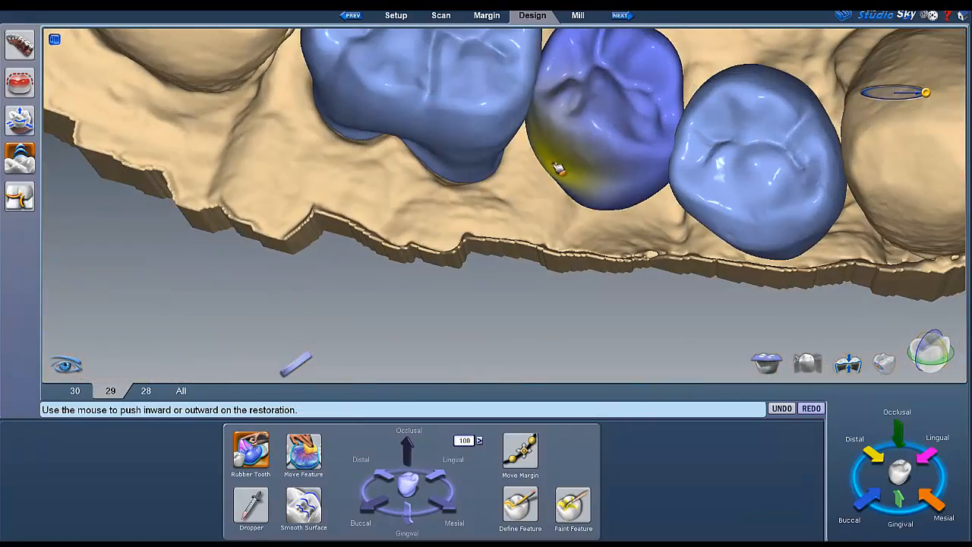
right_drag(598, 135, 508, 230)
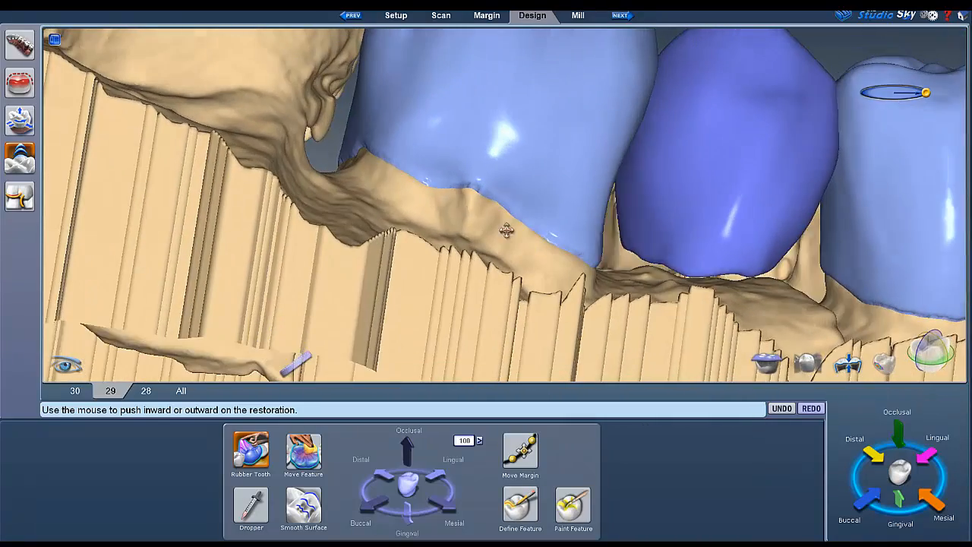
- Push the tissue side of the tooth 29 pontic into contact with the ridge using Rubber Tooth, checking through the model's underside
right_drag(749, 278, 492, 137)
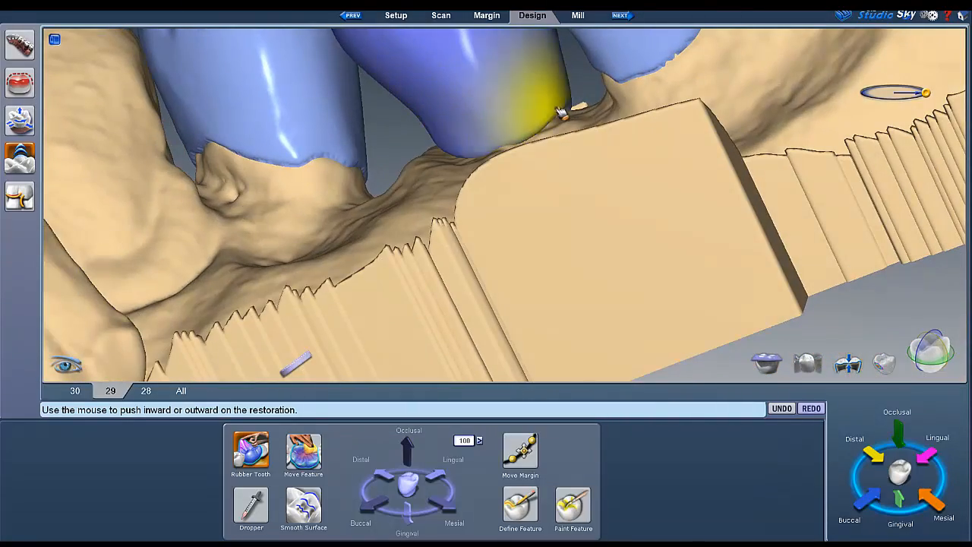
right_drag(560, 112, 470, 150)
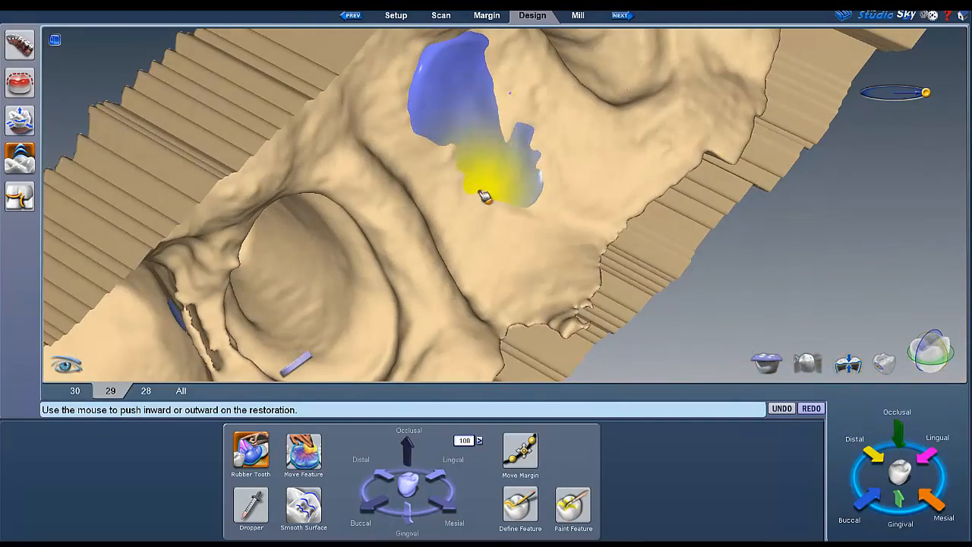
drag(485, 196, 472, 204)
right_drag(416, 190, 450, 199)
- Smooth the tissue-contact surface of the tooth 29 pontic from beneath the ridge
click(304, 504)
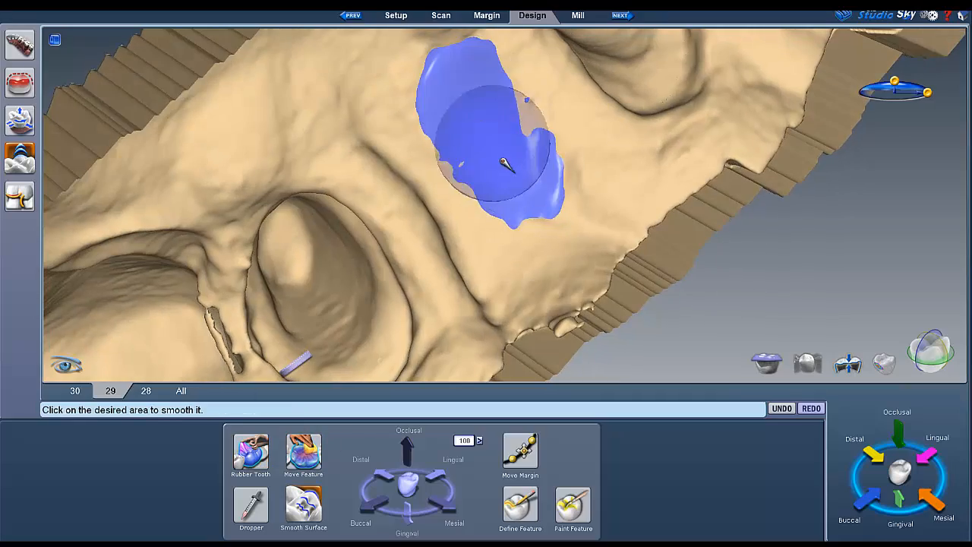
drag(488, 144, 534, 182)
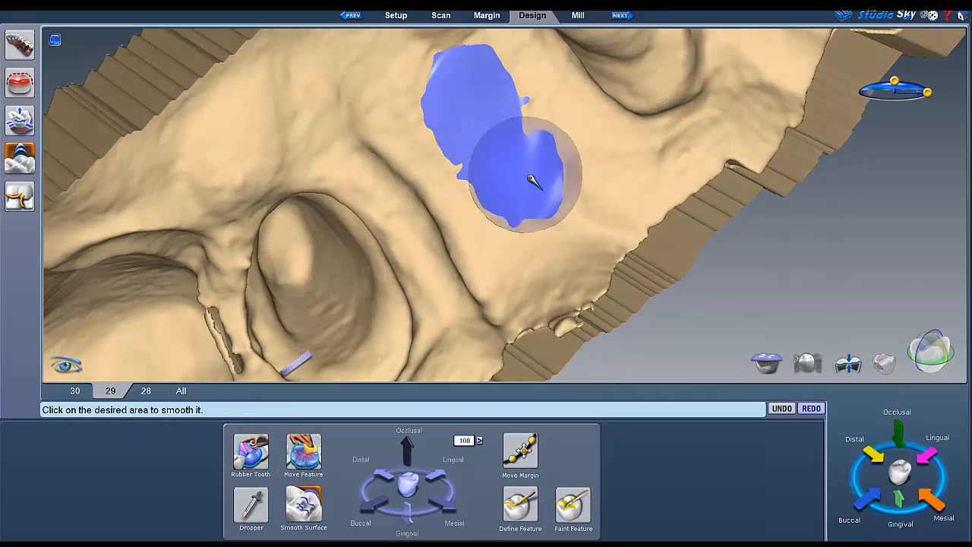
right_drag(534, 183, 524, 203)
- Check the tooth 29 pontic between its neighbours from the occlusal side and refine its contour with Rubber Tooth
scroll(523, 203, down, 5)
mouse_move(319, 259)
right_down()
mouse_move(97, 353)
mouse_move(406, 323)
mouse_move(578, 285)
mouse_move(440, 339)
right_up()
scroll(468, 204, up, 5)
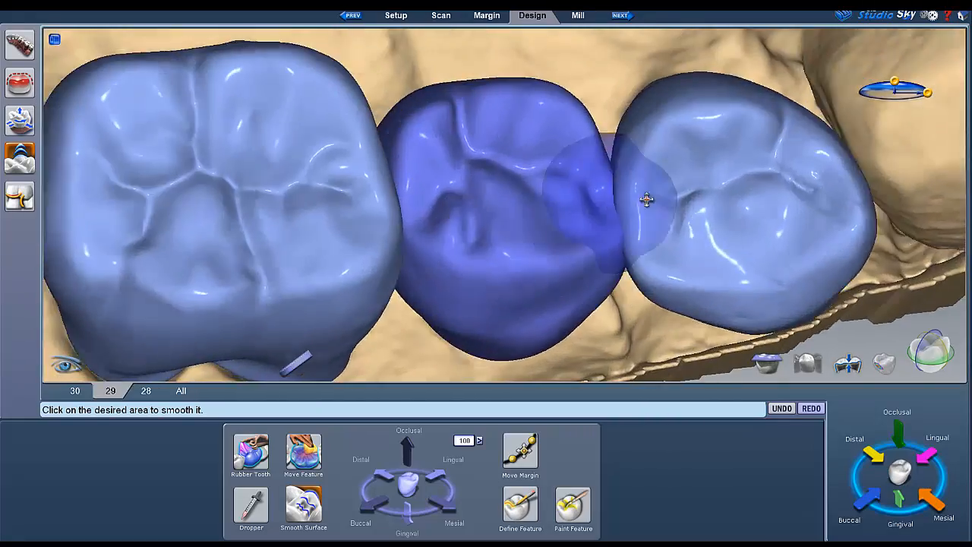
right_drag(646, 200, 603, 278)
click(251, 451)
right_drag(585, 223, 538, 298)
- Go to the Mill stage and display the three units as one connected bridge preview, viewed from the occlusal and buccal sides
scroll(540, 299, down, 5)
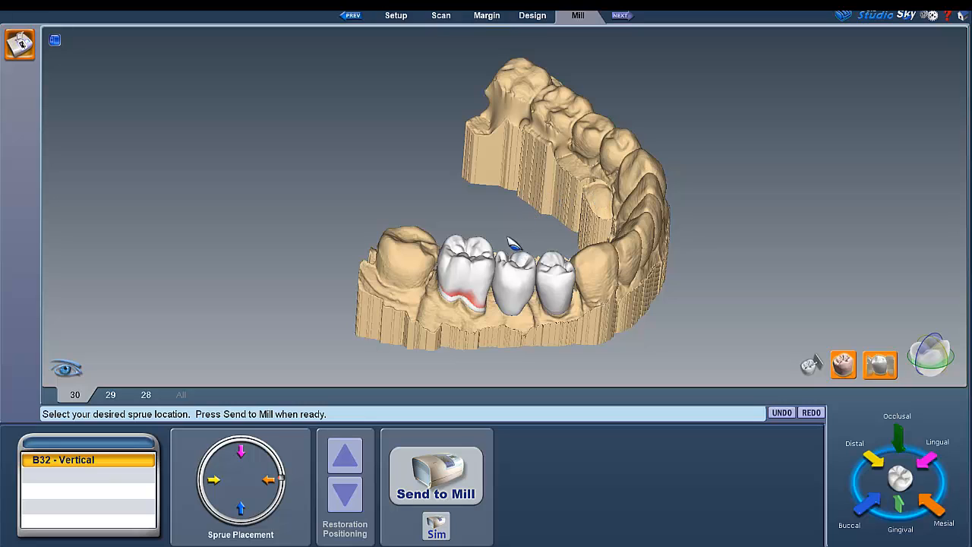
right_drag(501, 247, 534, 247)
scroll(510, 342, up, 4)
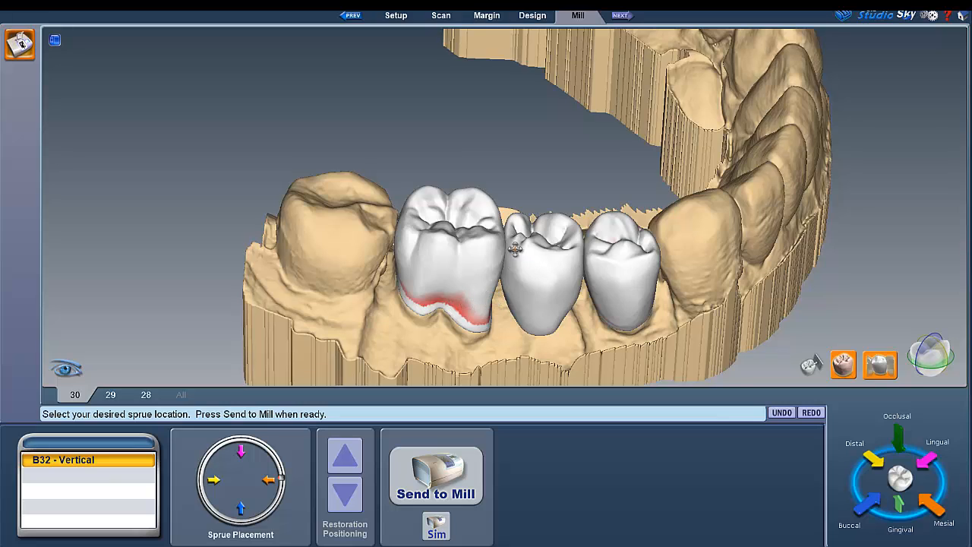
right_drag(519, 252, 553, 257)
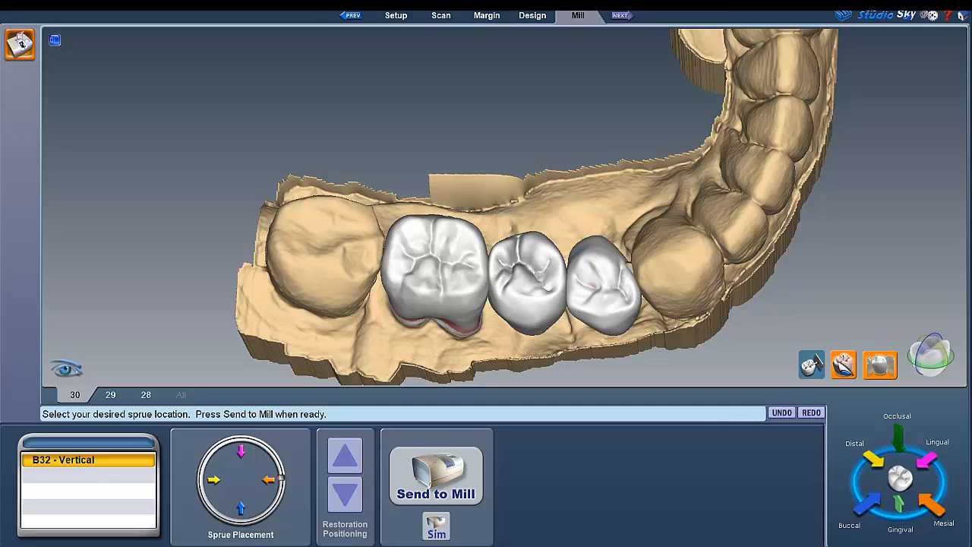
click(843, 365)
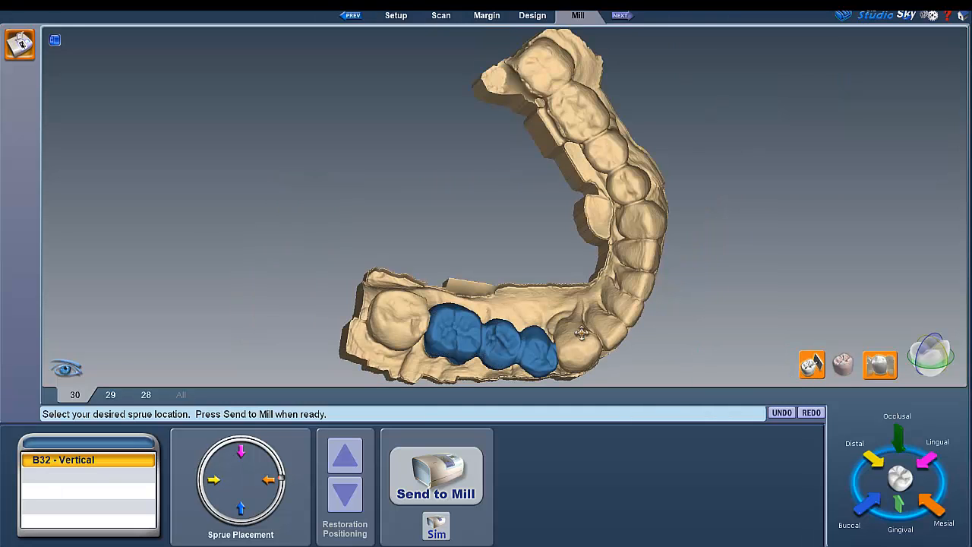
middle_drag(581, 333, 560, 189)
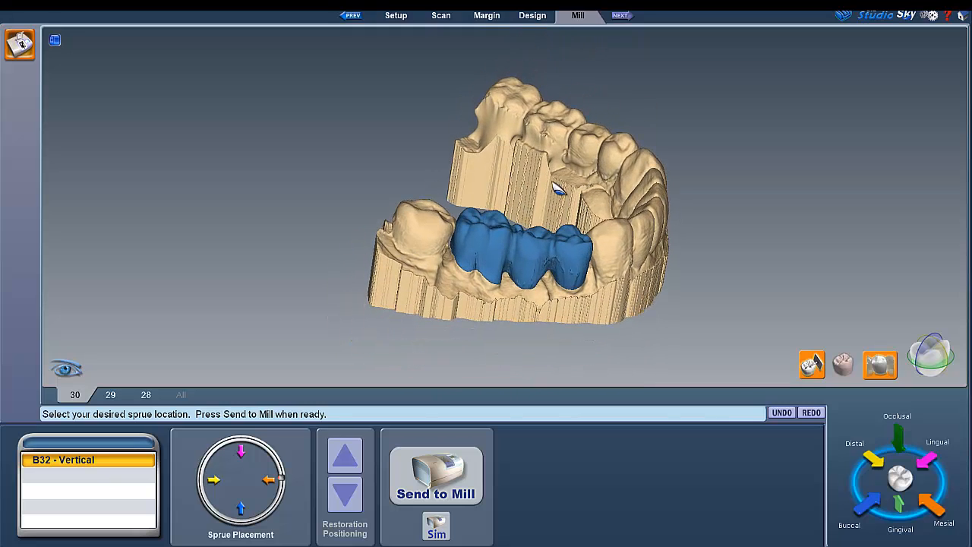
- Slice the bridge preview with the cross-section plane to examine the connectors between the units, then turn the plane off
click(944, 357)
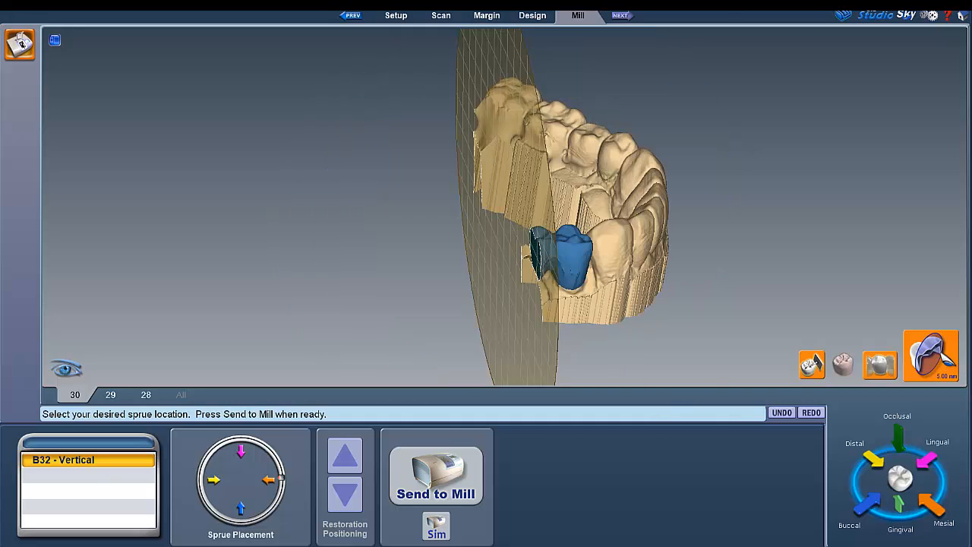
drag(568, 295, 581, 293)
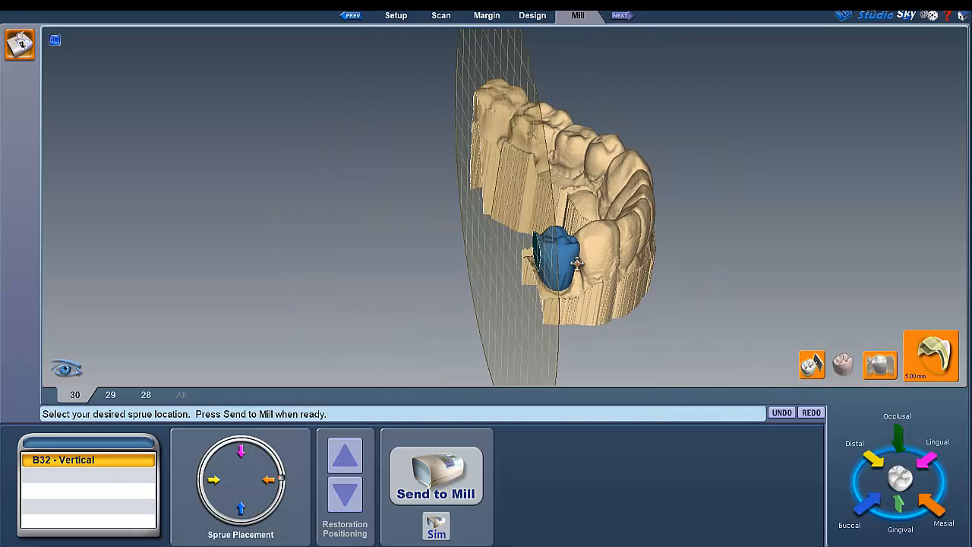
right_drag(571, 258, 797, 218)
scroll(797, 219, up, 6)
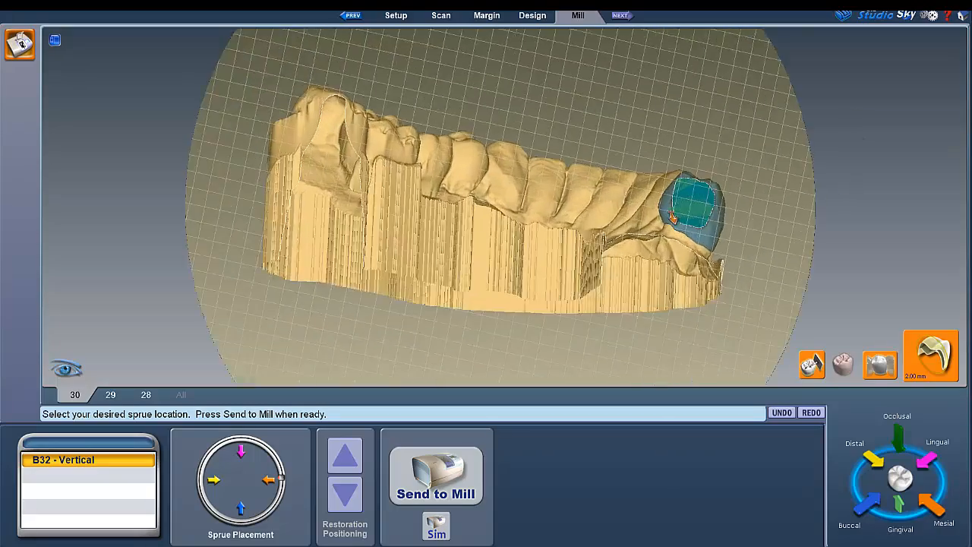
middle_drag(533, 199, 372, 183)
right_drag(477, 236, 534, 256)
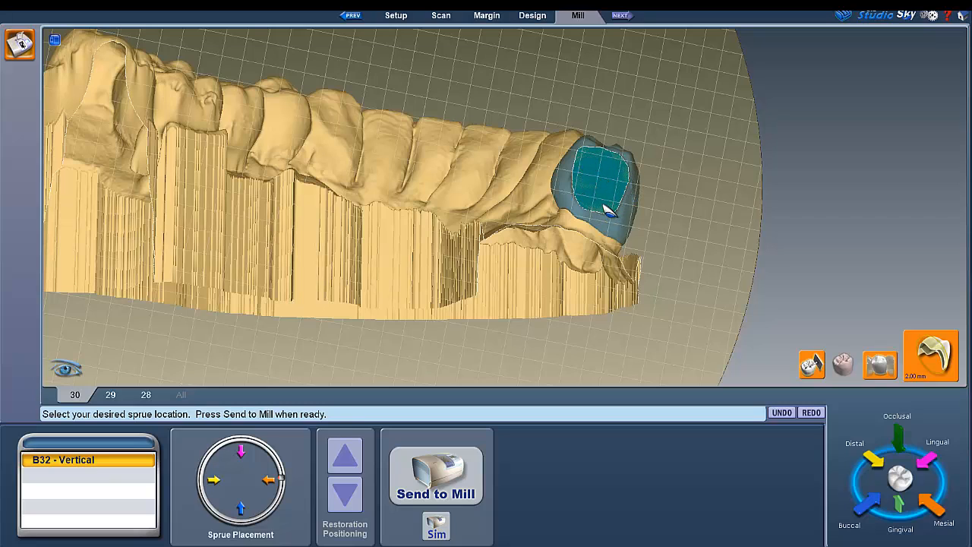
drag(614, 232, 219, 196)
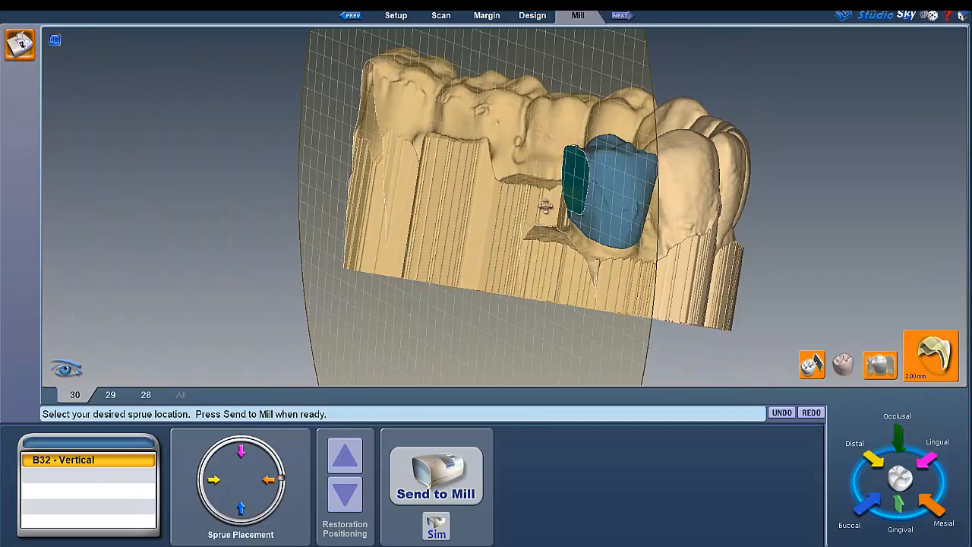
drag(546, 208, 870, 240)
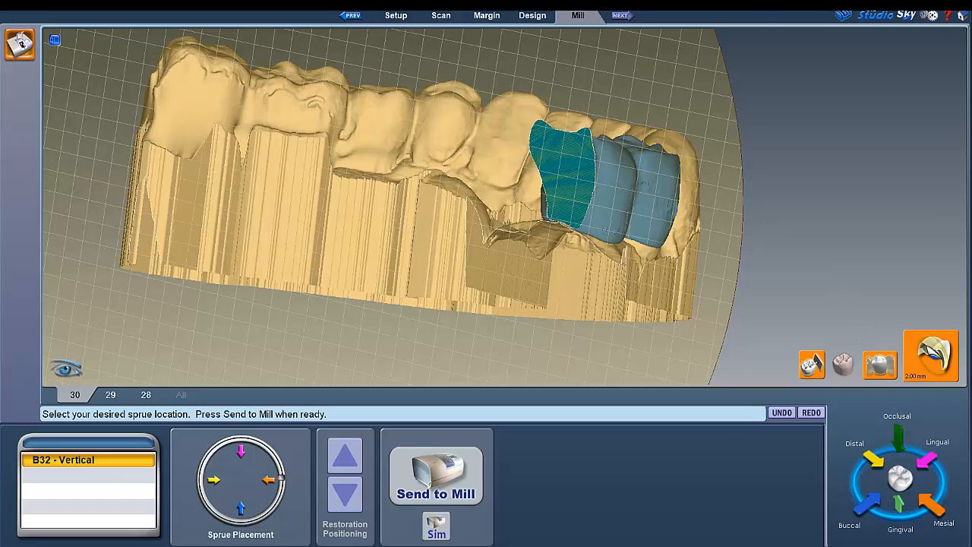
click(931, 356)
click(938, 344)
- Examine the connected bridge preview from the buccal side and beneath the model, checking the pontic's tissue contact and the preparations
right_drag(664, 227, 381, 113)
right_drag(322, 147, 679, 278)
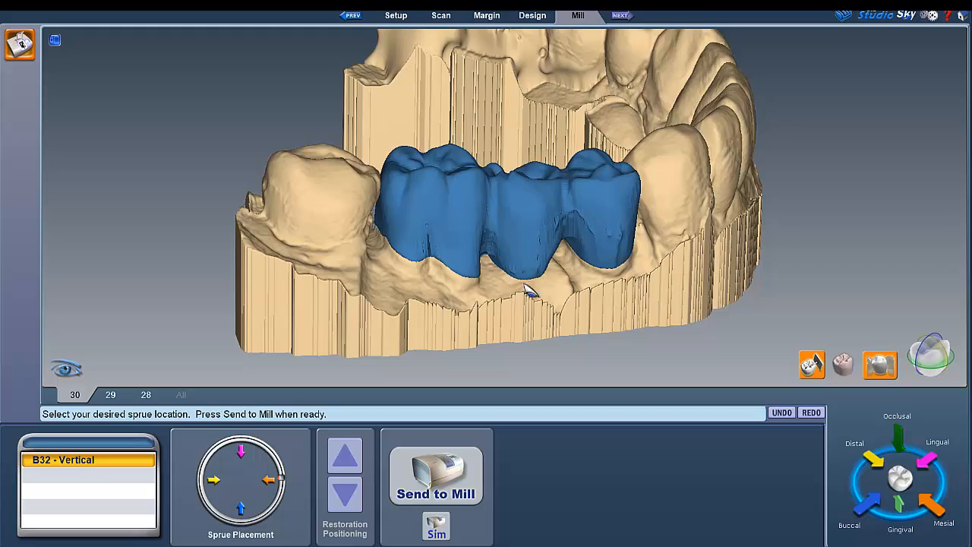
right_drag(503, 281, 461, 260)
right_drag(486, 297, 492, 99)
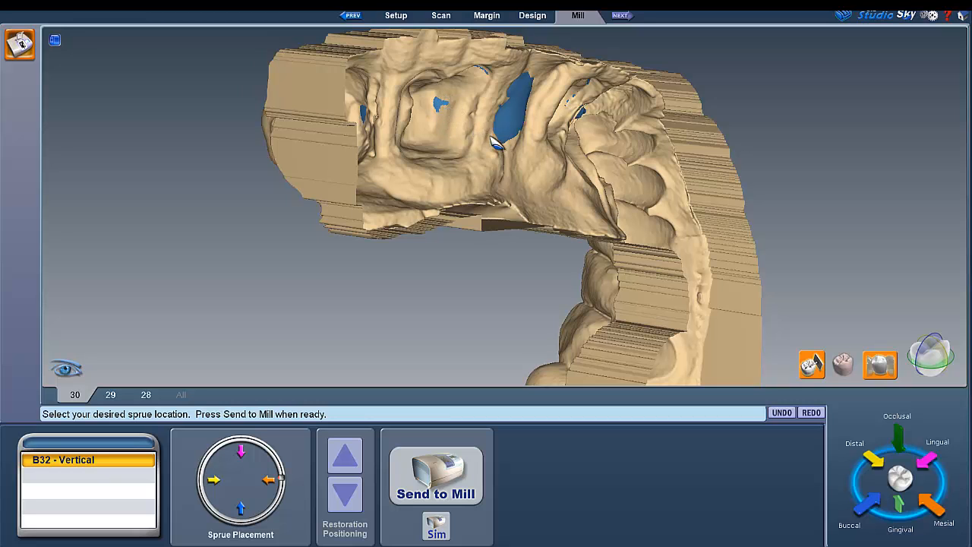
right_drag(496, 143, 426, 126)
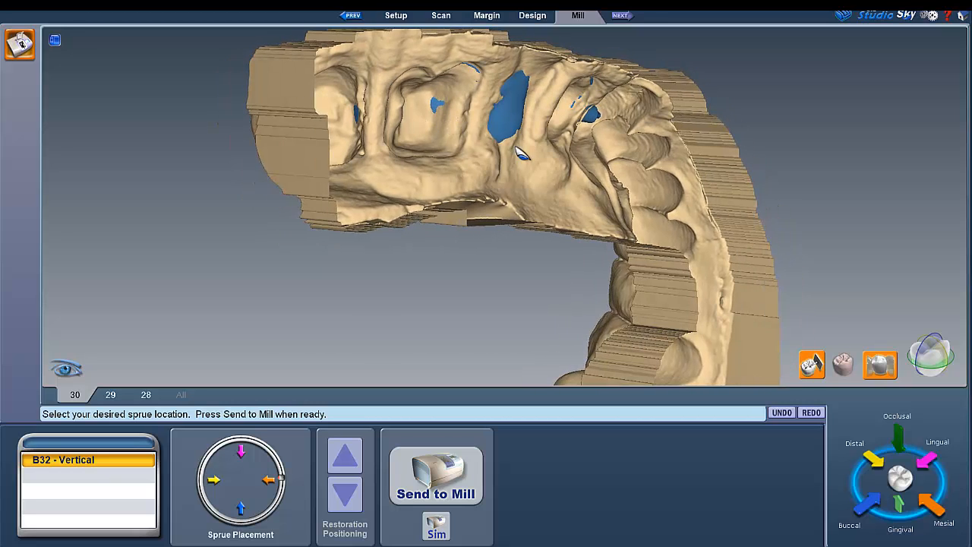
right_drag(522, 154, 390, 142)
right_drag(524, 135, 618, 125)
right_drag(527, 118, 477, 126)
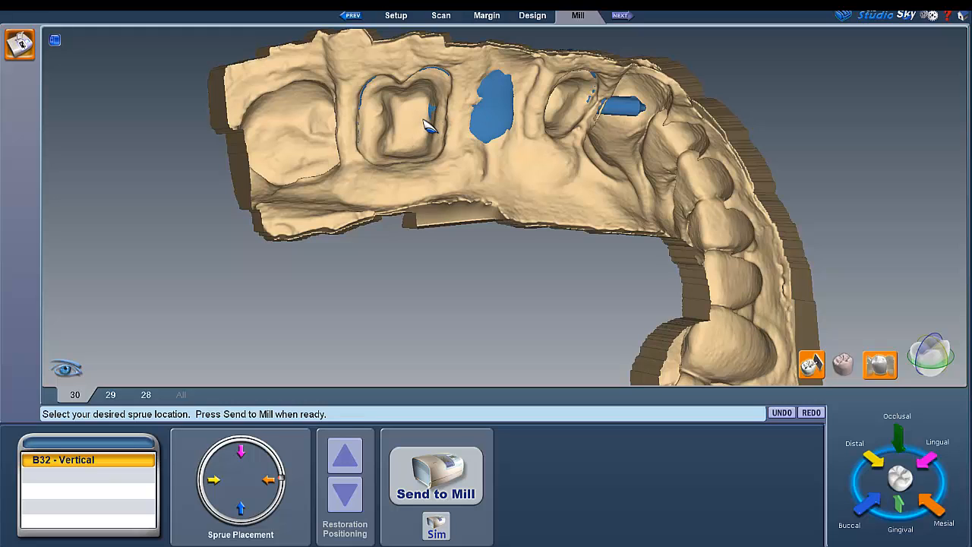
mouse_move(435, 115)
middle_down()
mouse_move(486, 134)
mouse_move(441, 113)
middle_up()
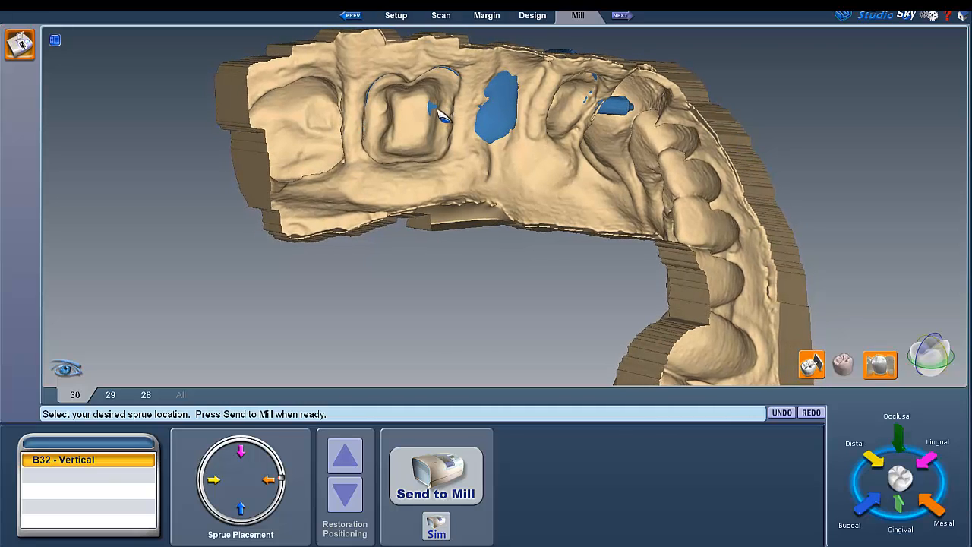
middle_drag(393, 173, 405, 213)
middle_drag(479, 113, 543, 194)
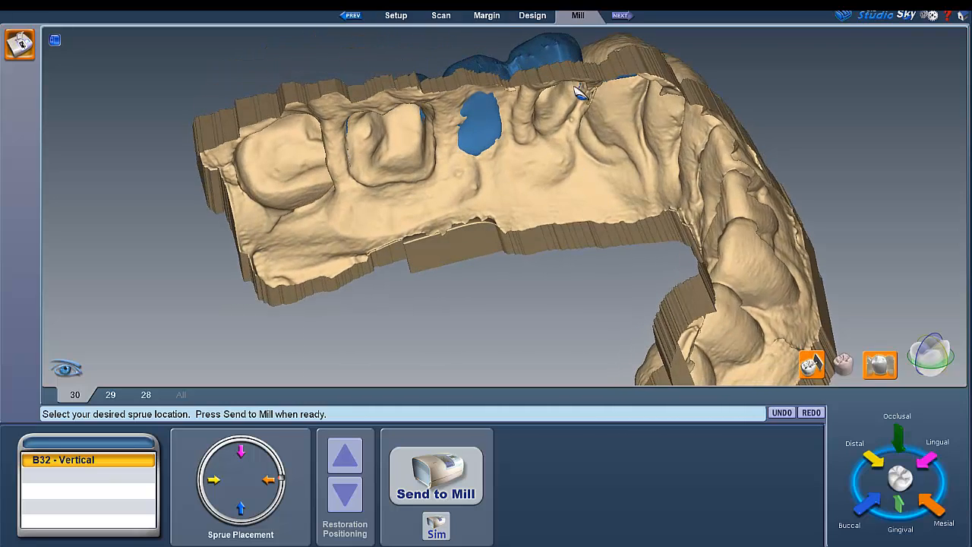
middle_drag(563, 136, 458, 216)
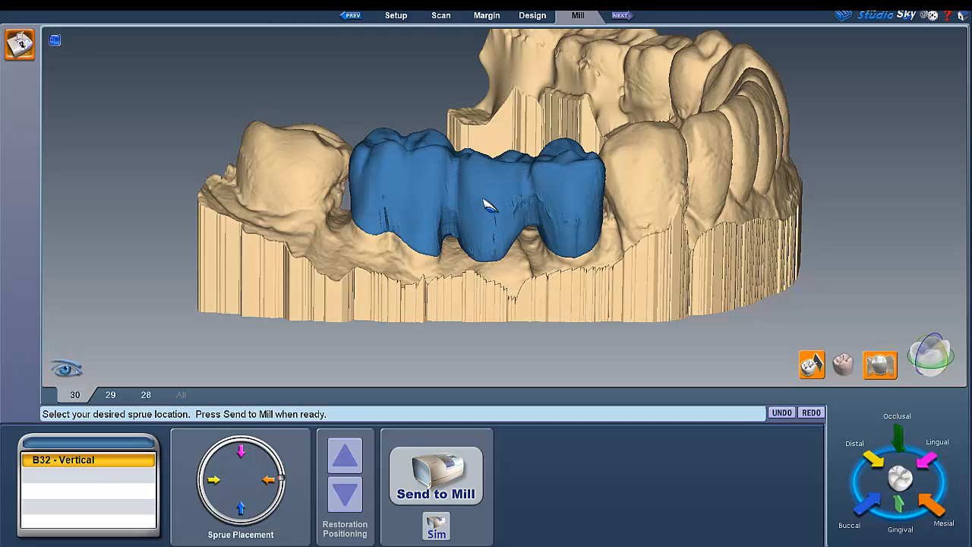
- Examine the connected bridge preview on the lower model from the buccal and occlusal sides
middle_drag(484, 187, 492, 271)
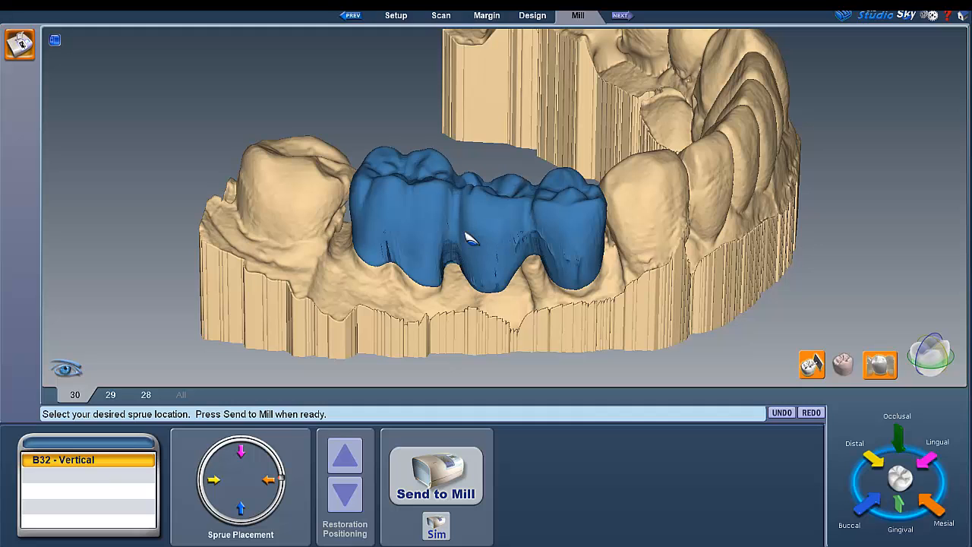
middle_drag(479, 260, 471, 223)
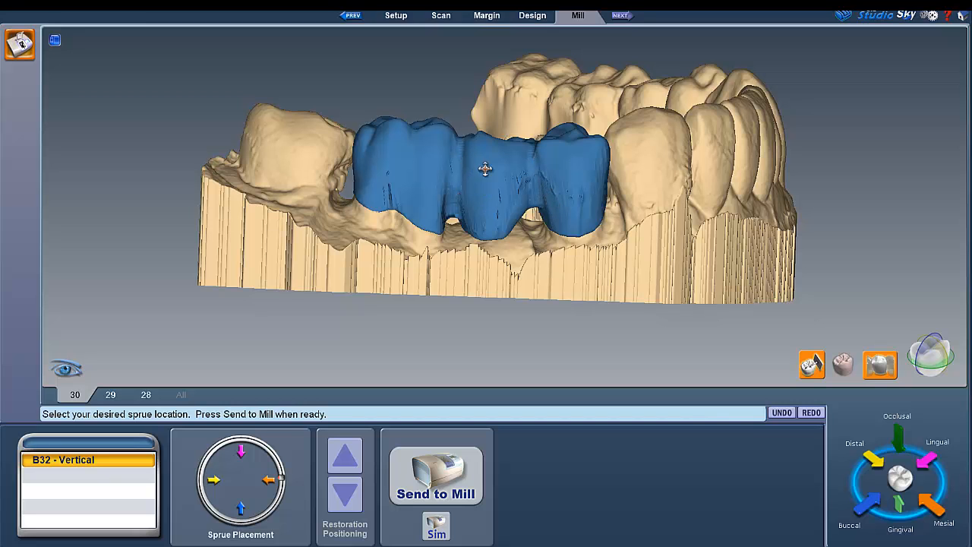
right_drag(487, 168, 478, 327)
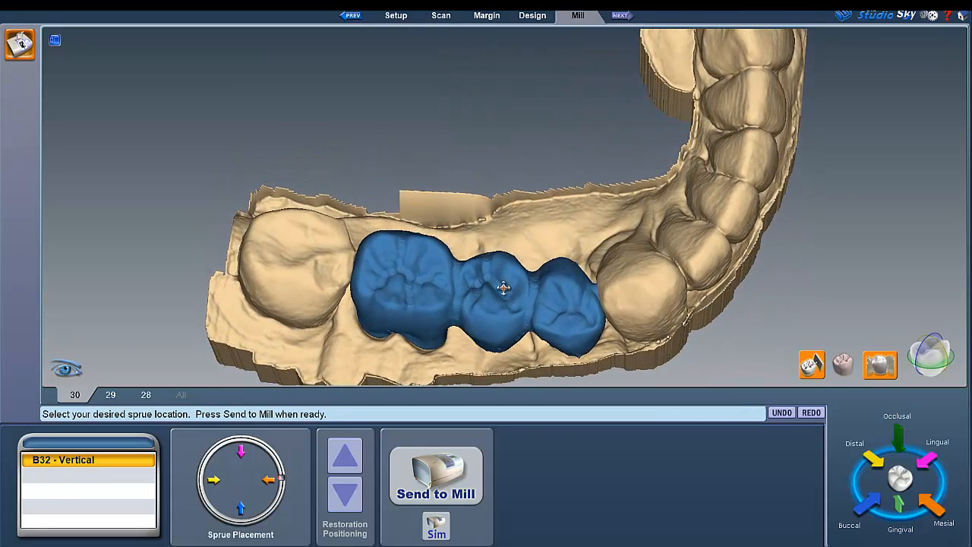
right_drag(504, 287, 501, 303)
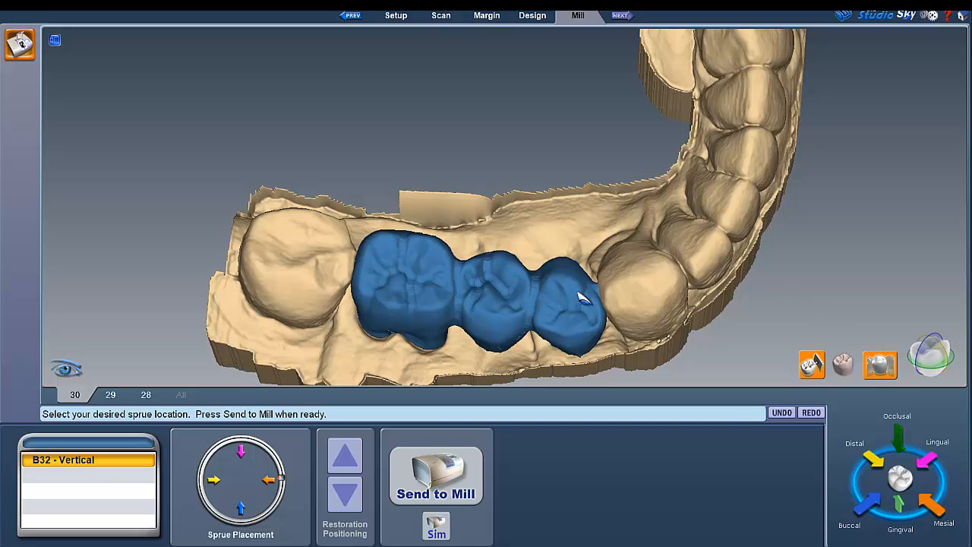
- Hide the surrounding jaw model and switch the connected mill preview off to display the separate restorations with their sprue
click(887, 369)
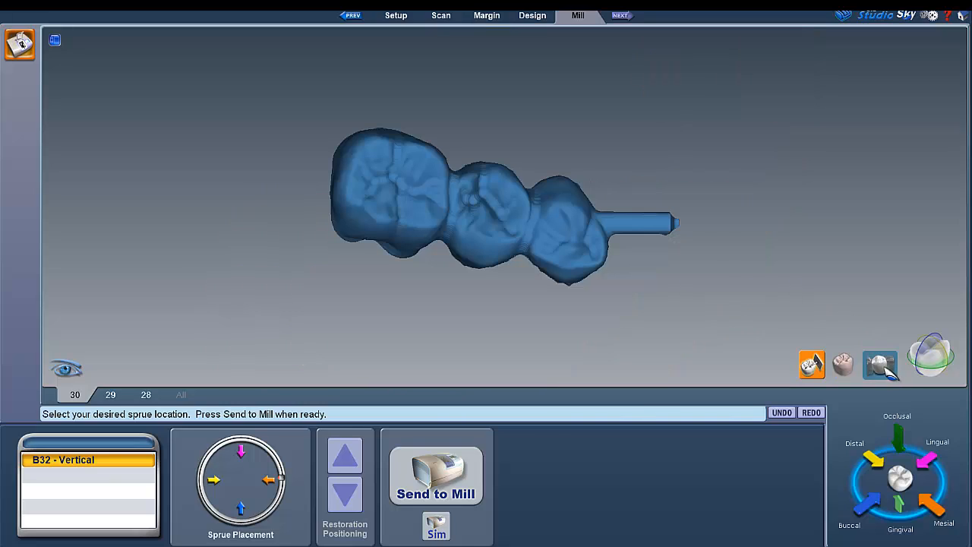
click(823, 371)
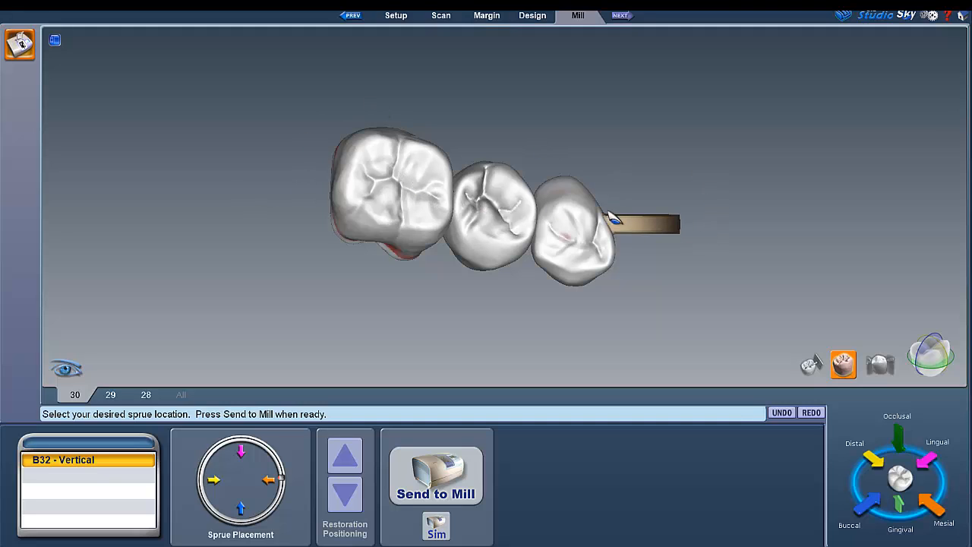
right_drag(582, 225, 478, 259)
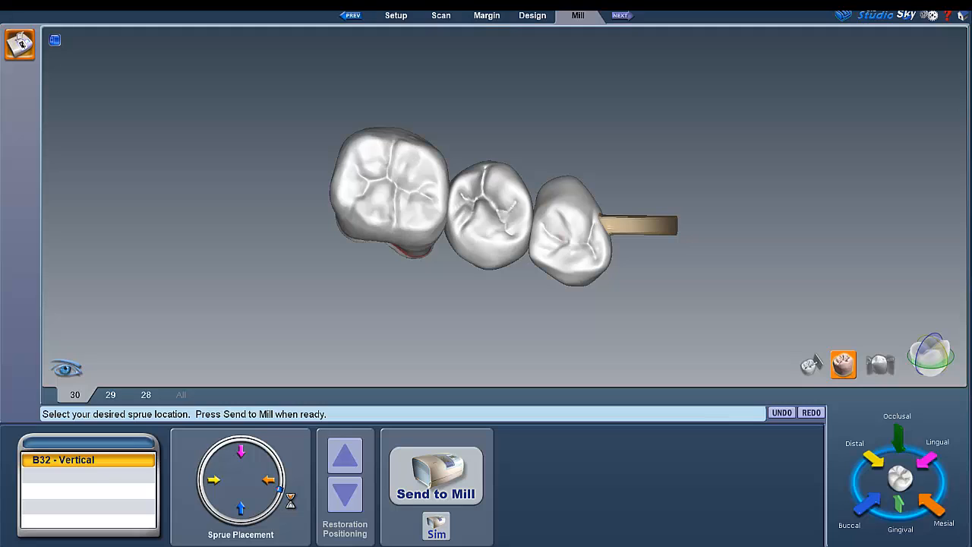
- Shift the sprue on the mesial end of tooth 28 slightly toward the buccal and check its attachment
click(281, 490)
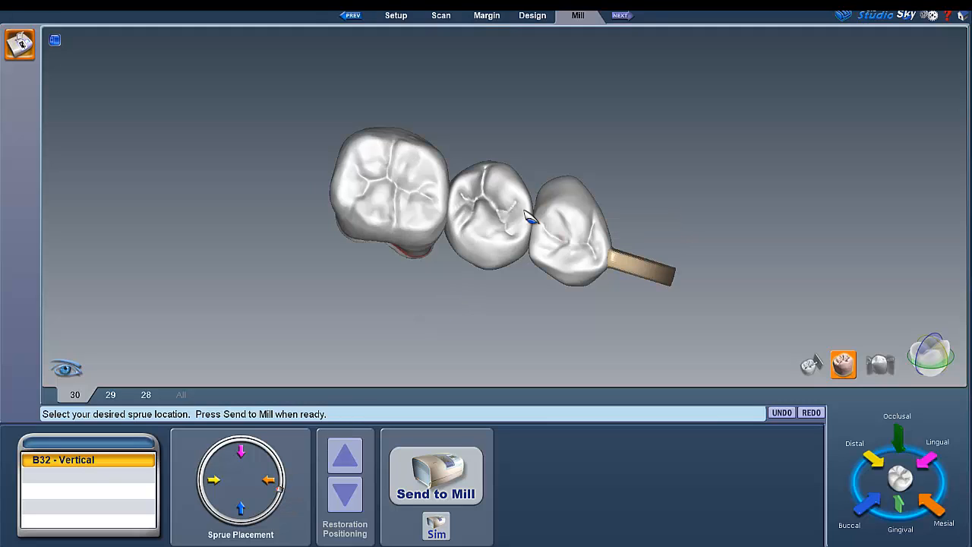
right_drag(469, 140, 460, 123)
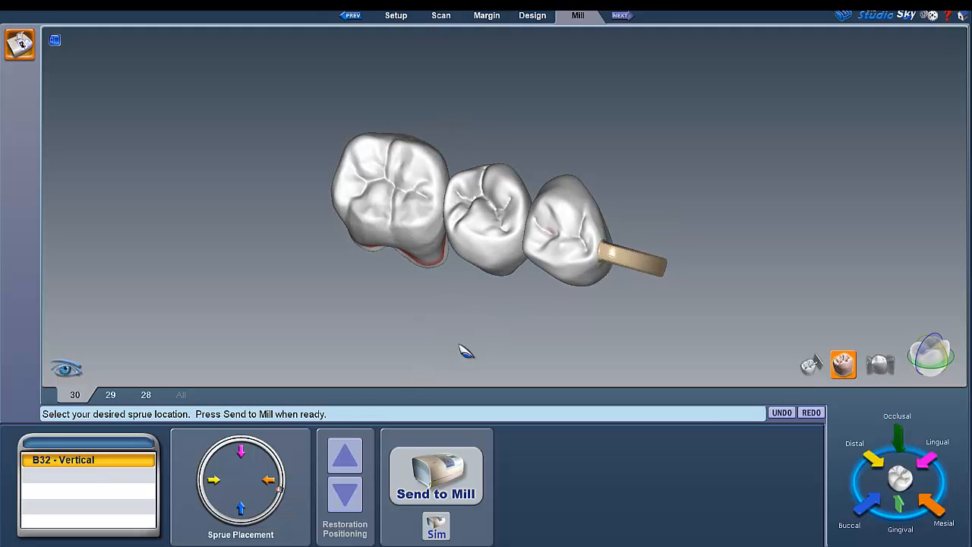
right_drag(398, 186, 499, 225)
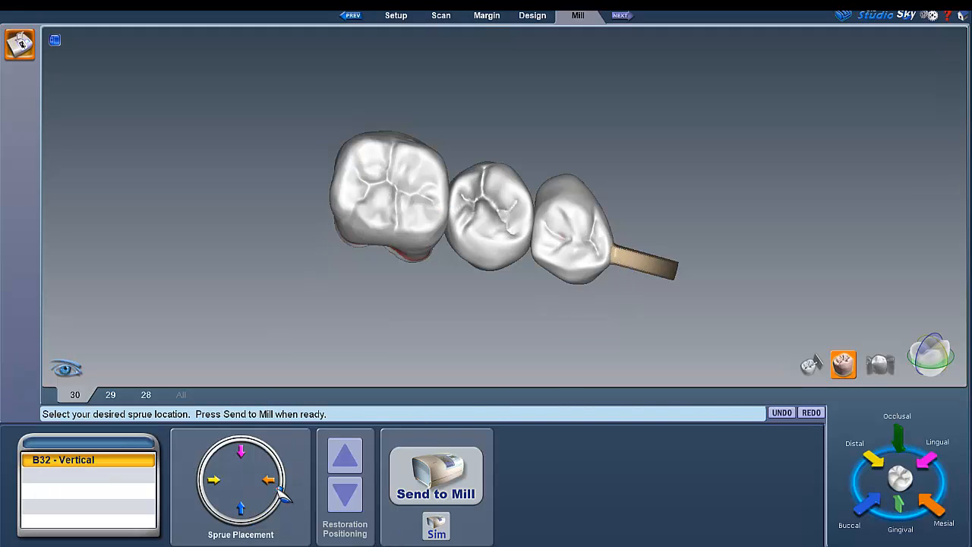
- Try the sprue on the mesiolingual side of tooth 28 and on the distal end of tooth 30
drag(280, 485, 288, 463)
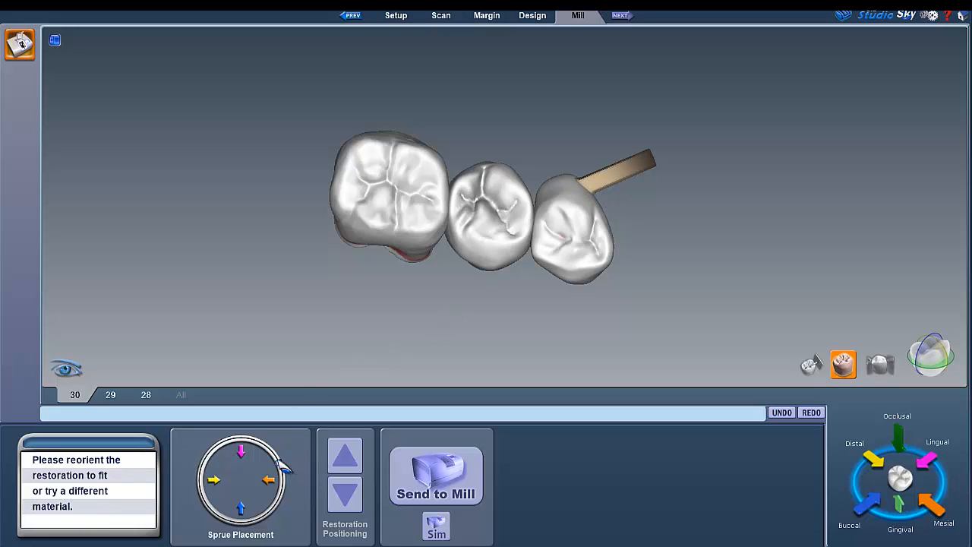
drag(282, 466, 216, 486)
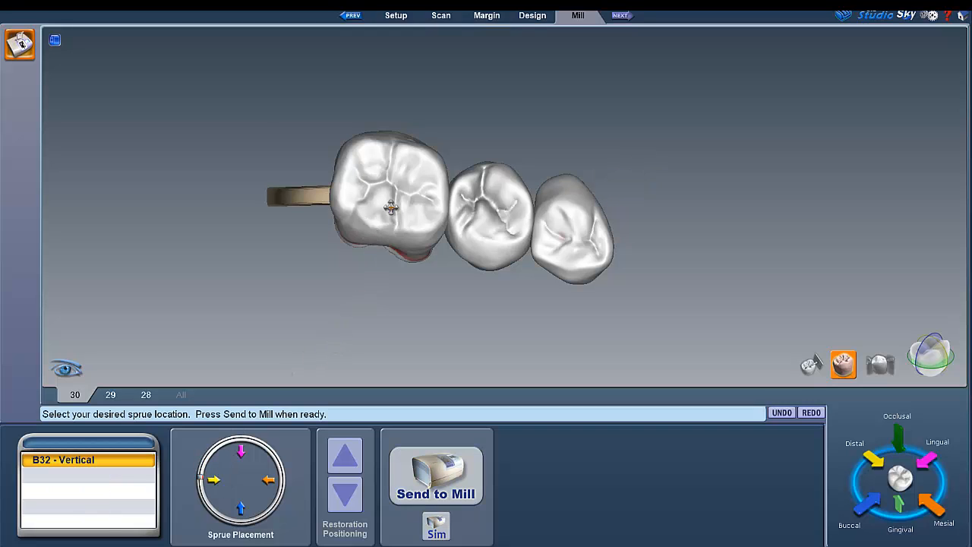
middle_drag(390, 207, 595, 241)
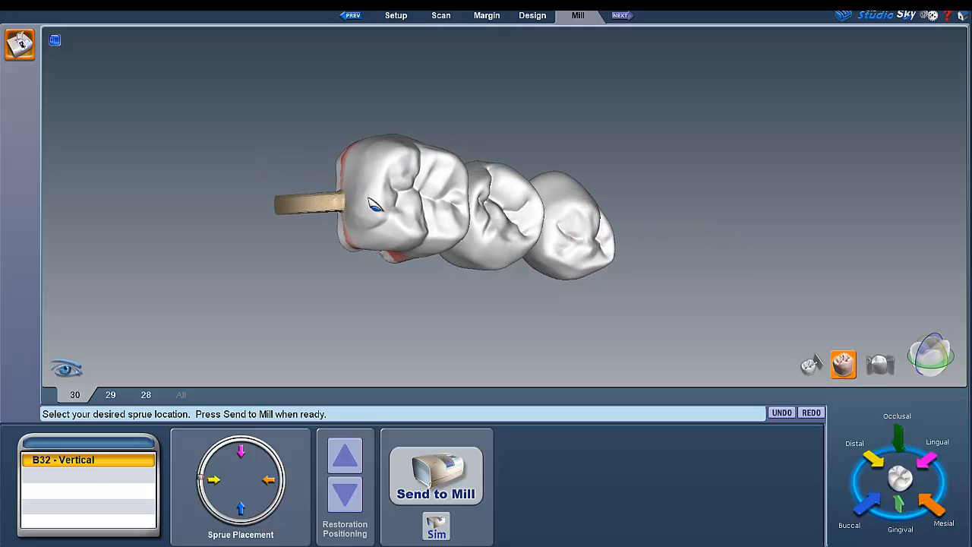
middle_drag(352, 195, 305, 208)
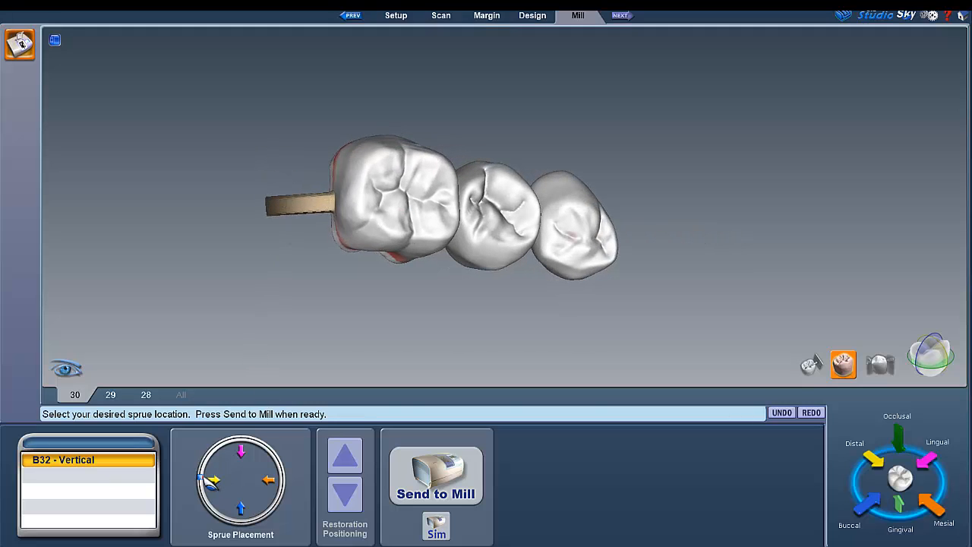
- Place the sprue on the mesial end of tooth 28, angled slightly toward the buccal
drag(218, 492, 290, 499)
middle_drag(549, 236, 241, 73)
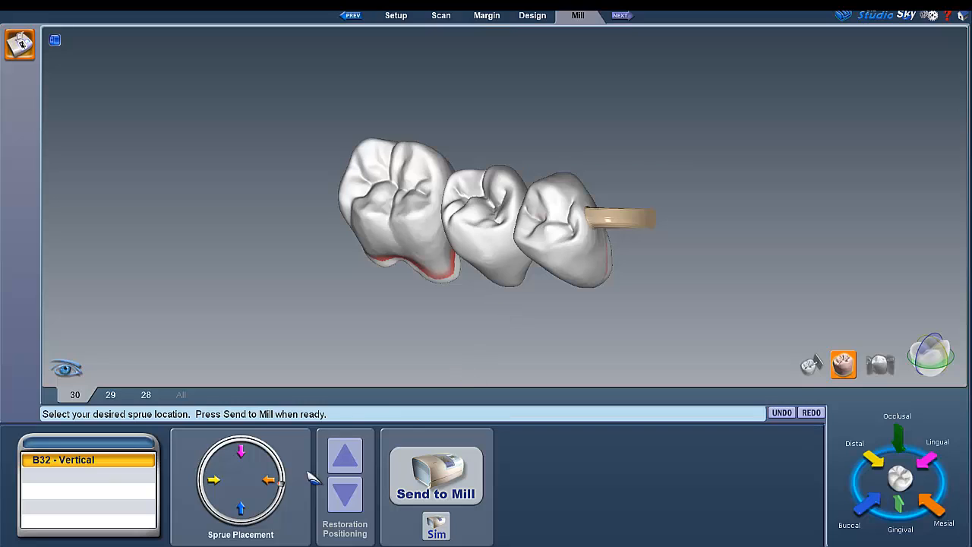
drag(289, 492, 290, 503)
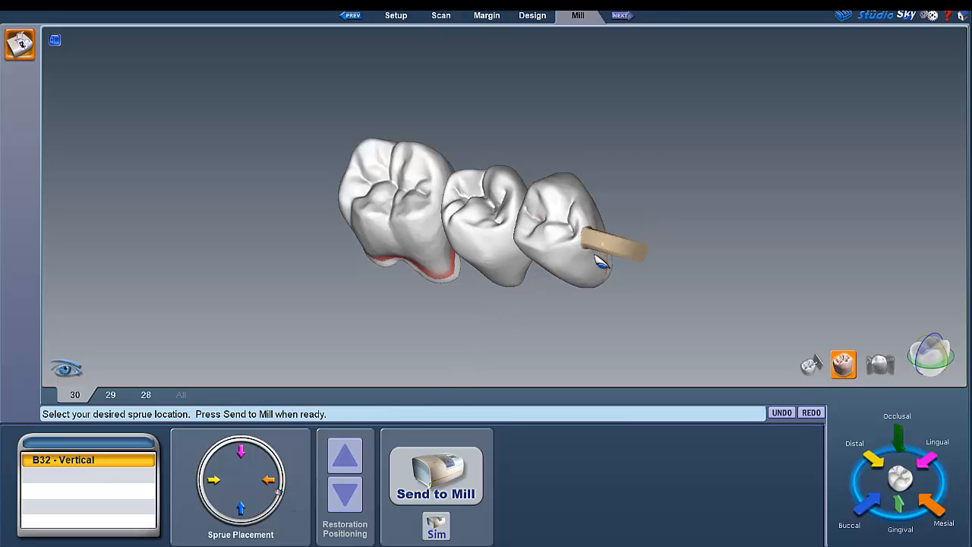
middle_drag(582, 265, 519, 235)
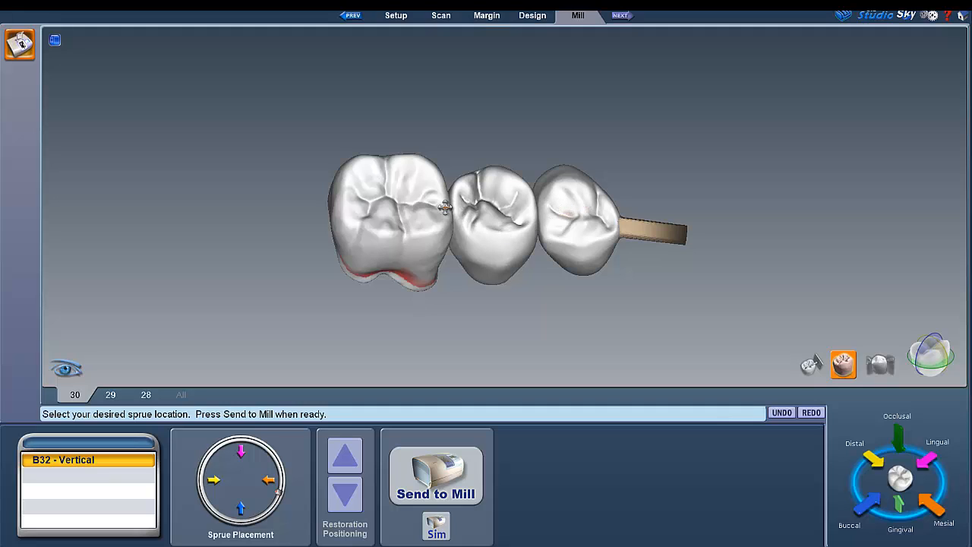
middle_drag(445, 206, 408, 246)
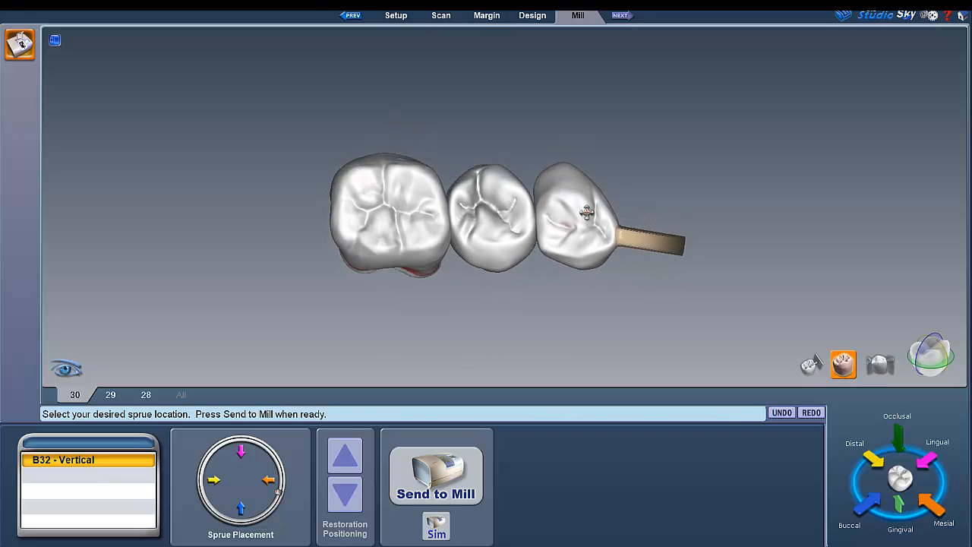
- Examine the three units and the mesial sprue from the buccal, occlusal and distal sides
middle_drag(587, 213, 750, 244)
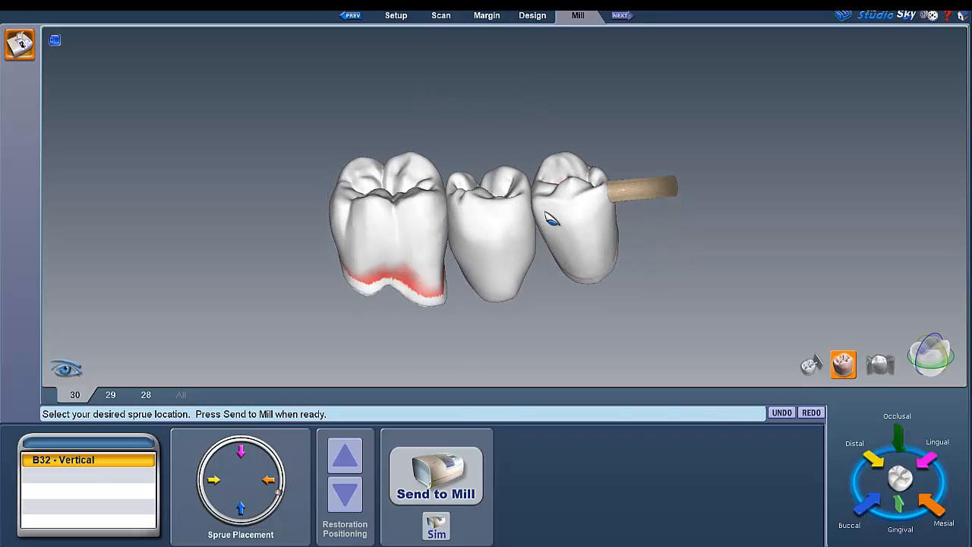
middle_drag(454, 240, 447, 359)
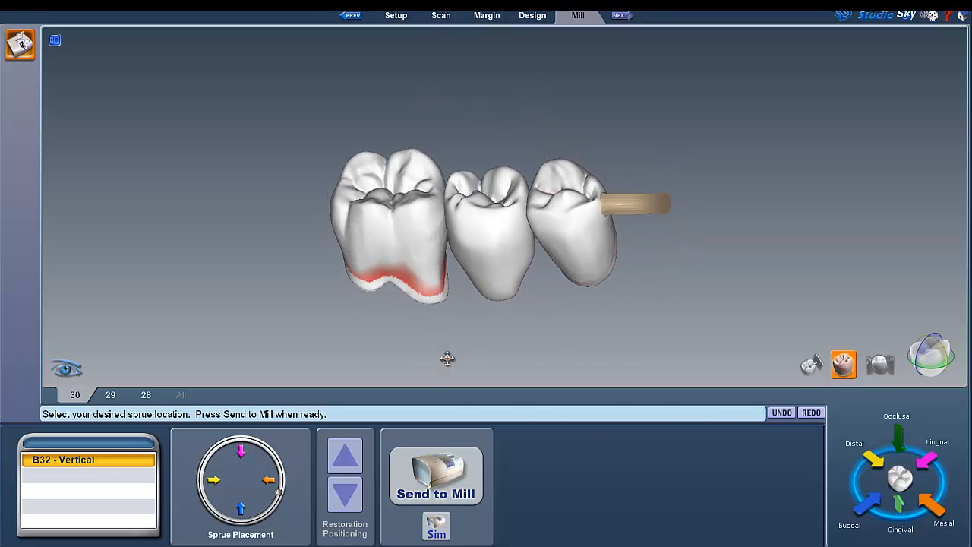
middle_drag(452, 221, 447, 275)
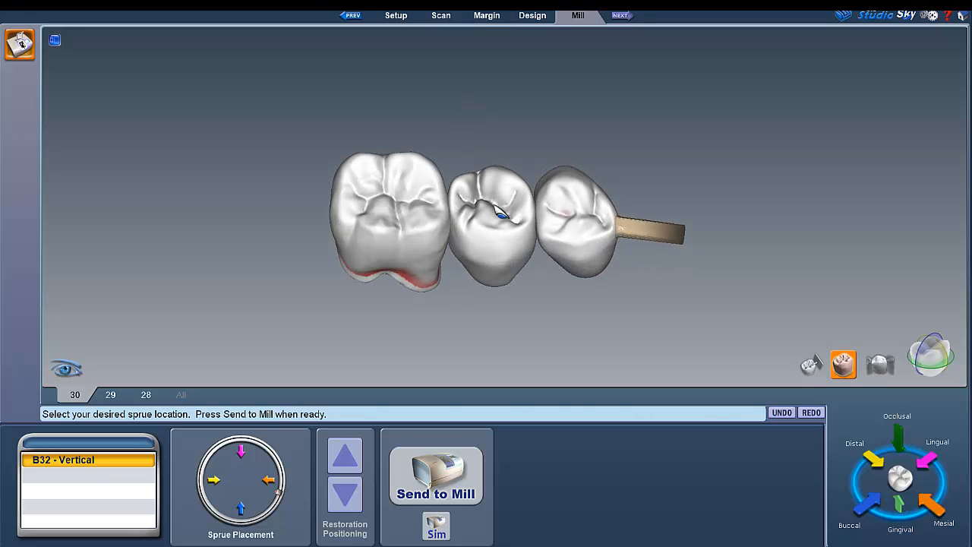
middle_drag(497, 218, 486, 155)
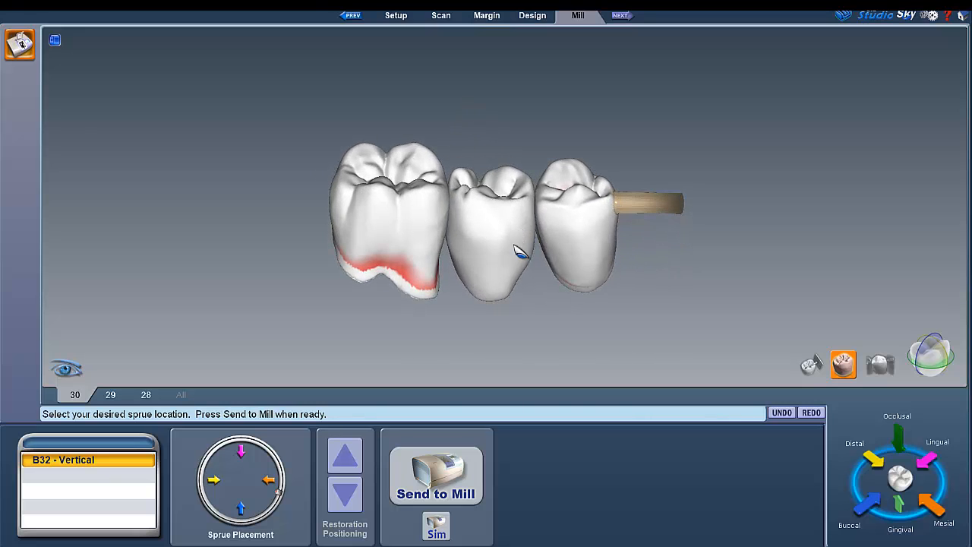
middle_drag(503, 216, 468, 151)
middle_drag(486, 232, 392, 210)
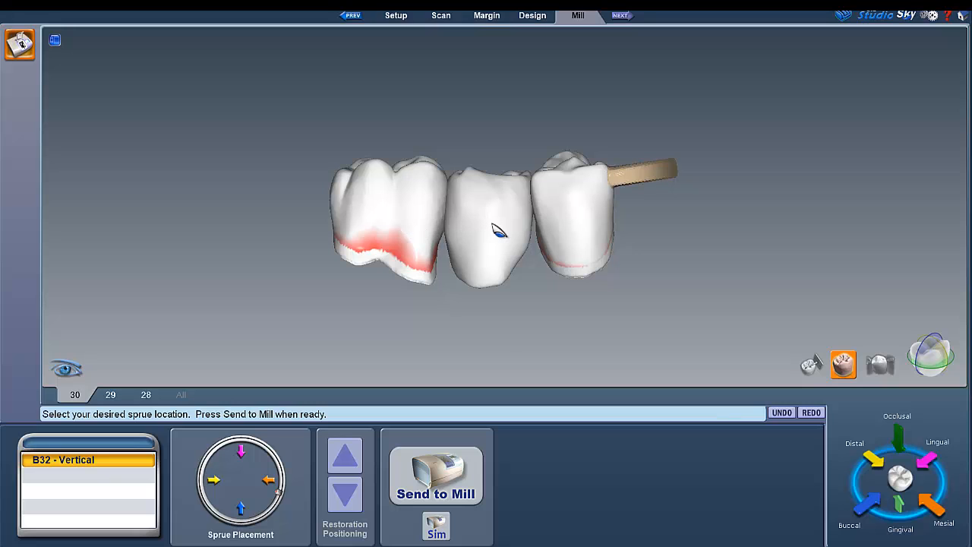
middle_drag(511, 195, 477, 297)
middle_drag(461, 256, 548, 153)
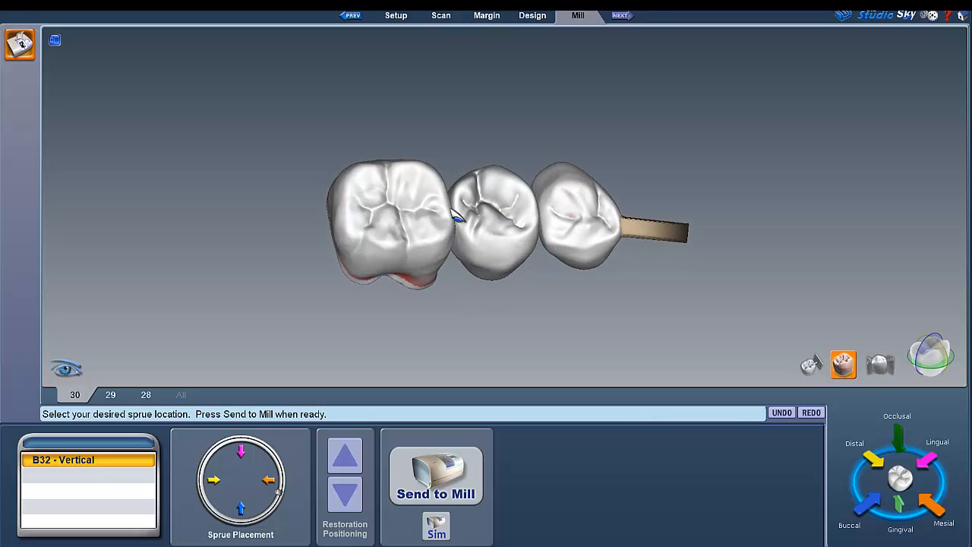
middle_drag(453, 211, 509, 230)
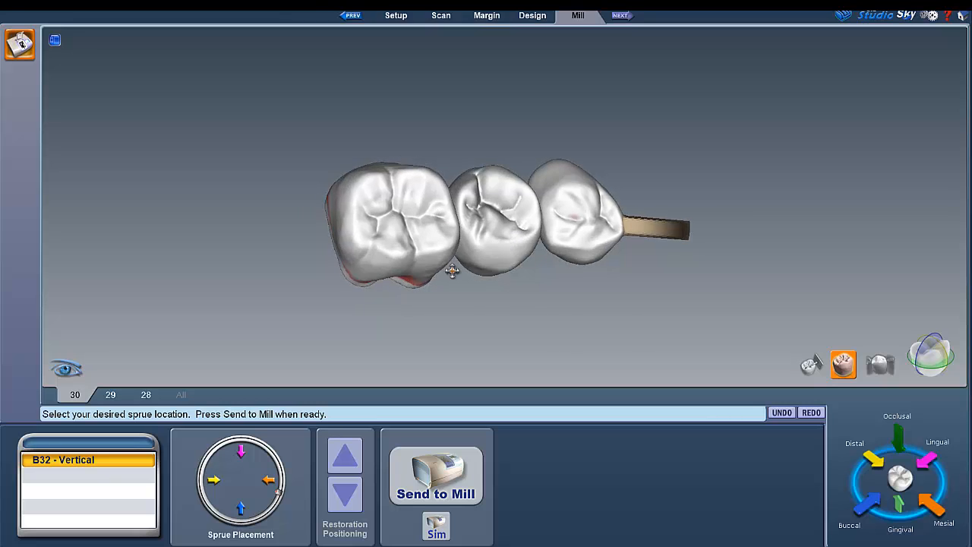
mouse_move(452, 270)
middle_down()
mouse_move(516, 284)
mouse_move(459, 254)
middle_up()
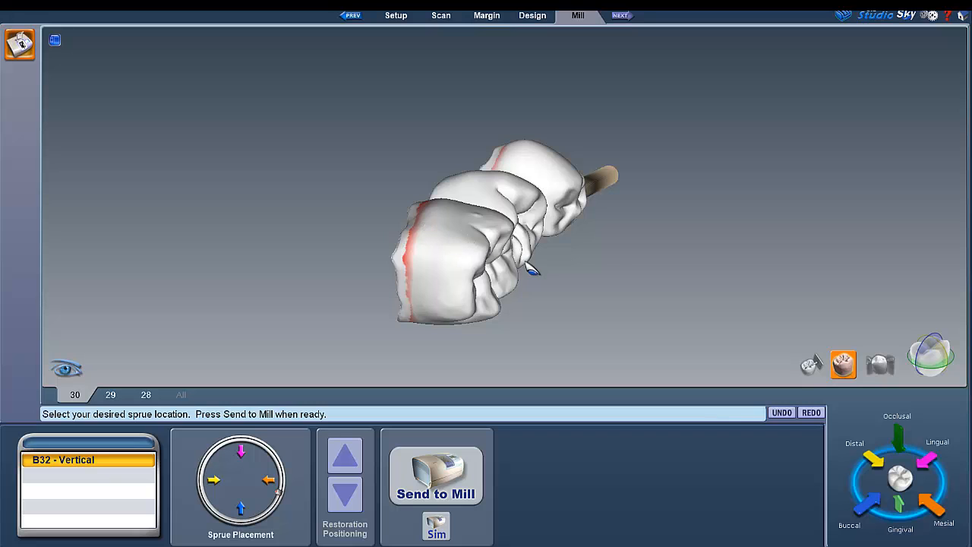
middle_drag(532, 267, 545, 215)
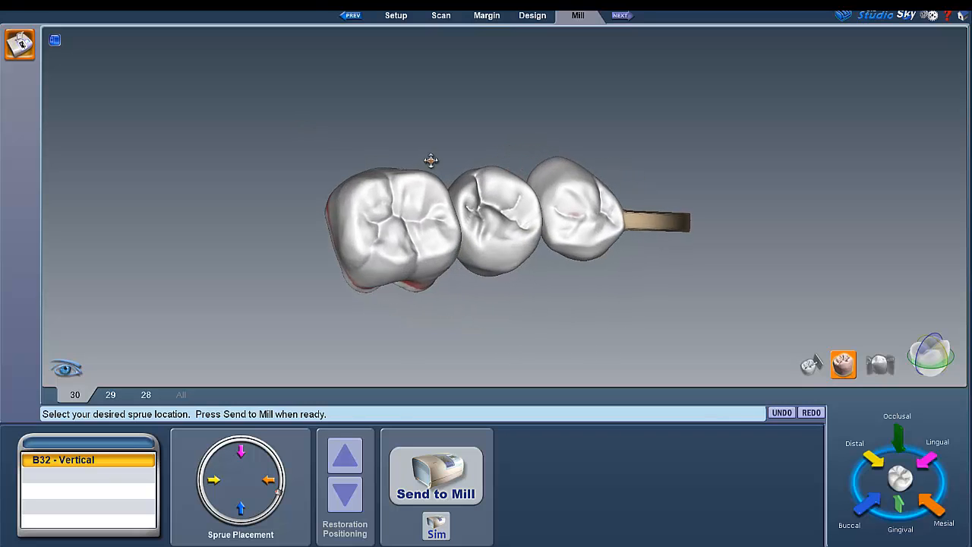
- Inspect the crowns' intaglio surfaces and the pontic's underside, and return to the occlusal-buccal view of the sprued bridge
mouse_move(431, 160)
middle_down()
mouse_move(524, 218)
mouse_move(451, 211)
mouse_move(504, 253)
mouse_move(501, 142)
mouse_move(491, 215)
mouse_move(483, 208)
mouse_move(481, 14)
middle_up()
middle_drag(425, 210, 416, 151)
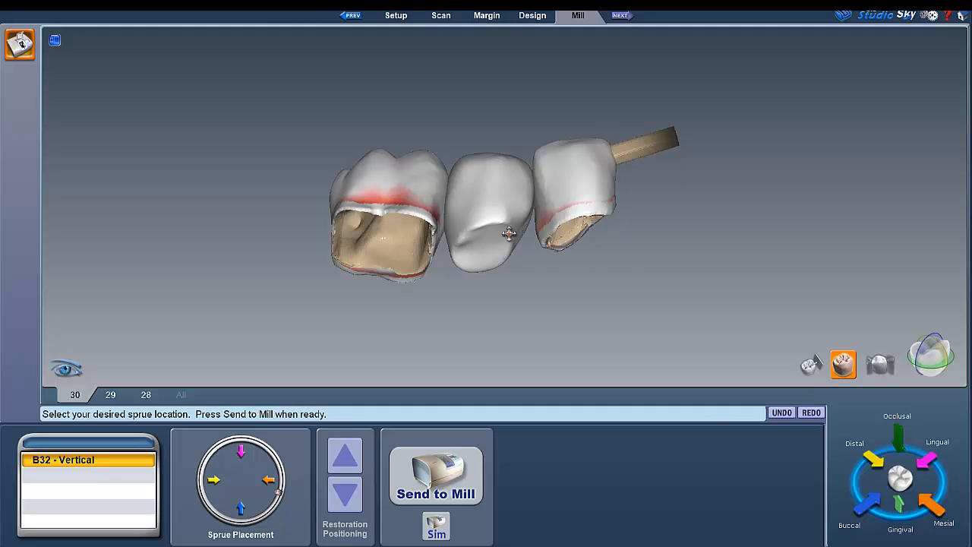
right_drag(510, 234, 463, 99)
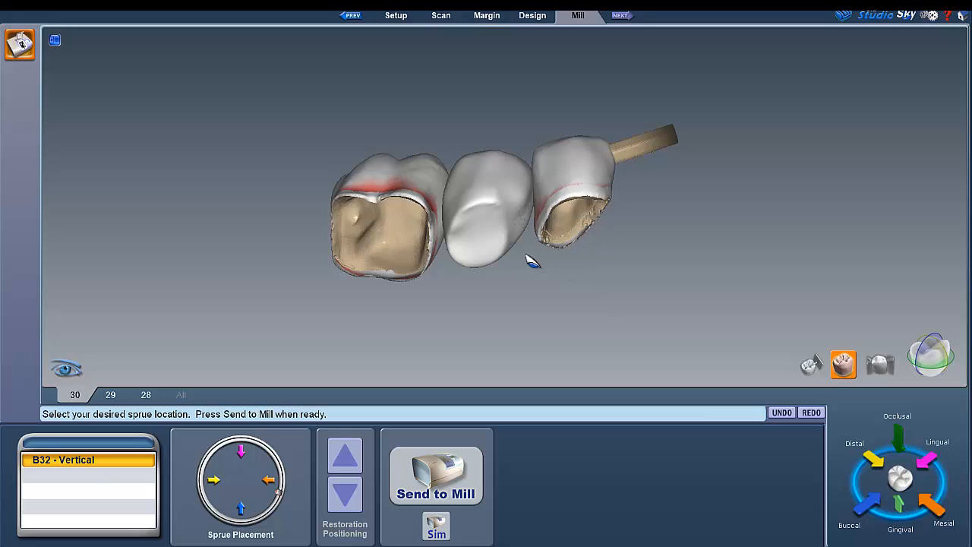
right_drag(443, 211, 746, 132)
right_drag(563, 212, 684, 199)
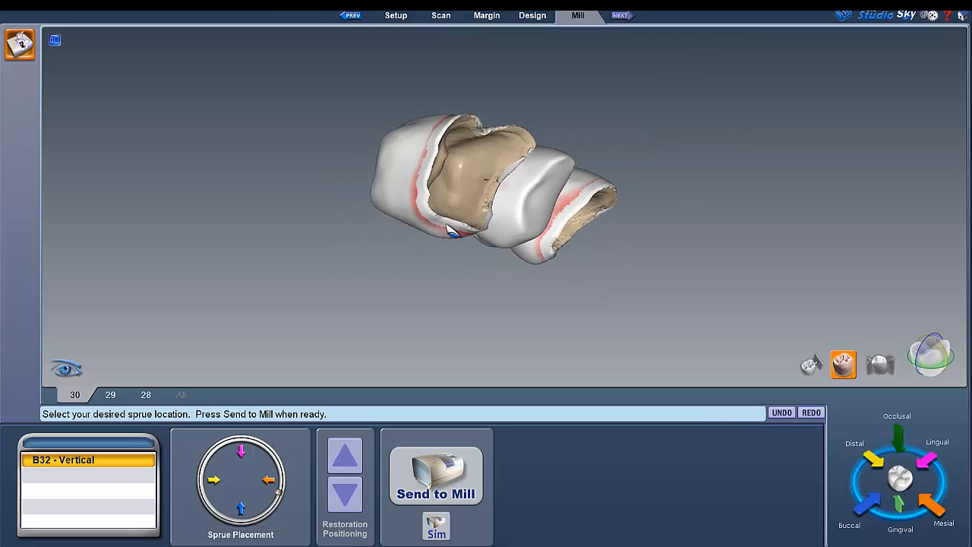
right_drag(521, 191, 442, 328)
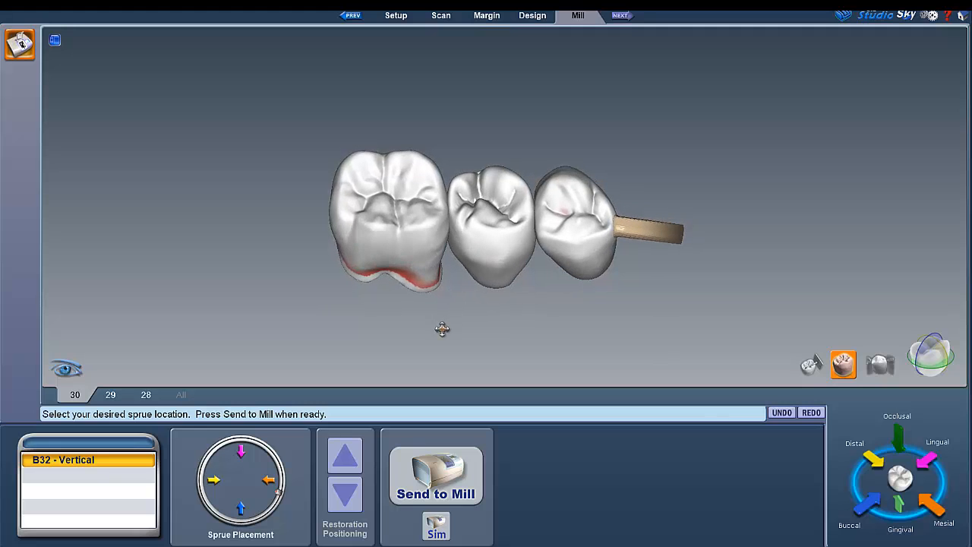
right_drag(533, 203, 494, 254)
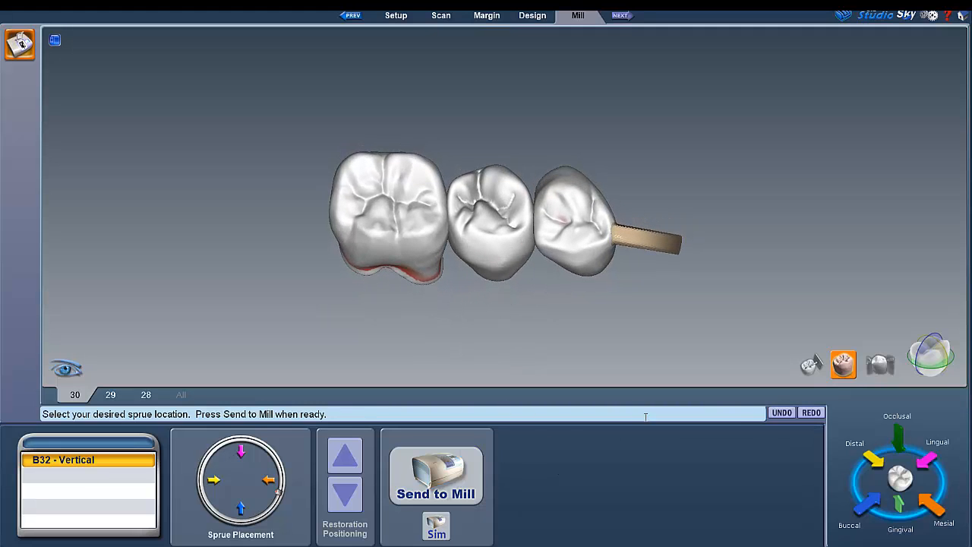